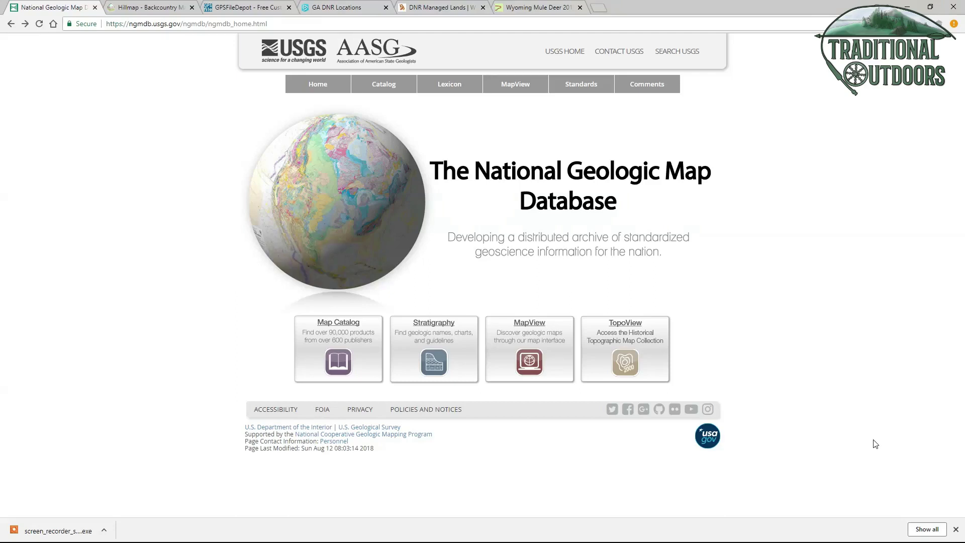
Step: Open TopoView from the National Geologic Map Database, launch its map download viewer and dismiss the welcome message
click(619, 323)
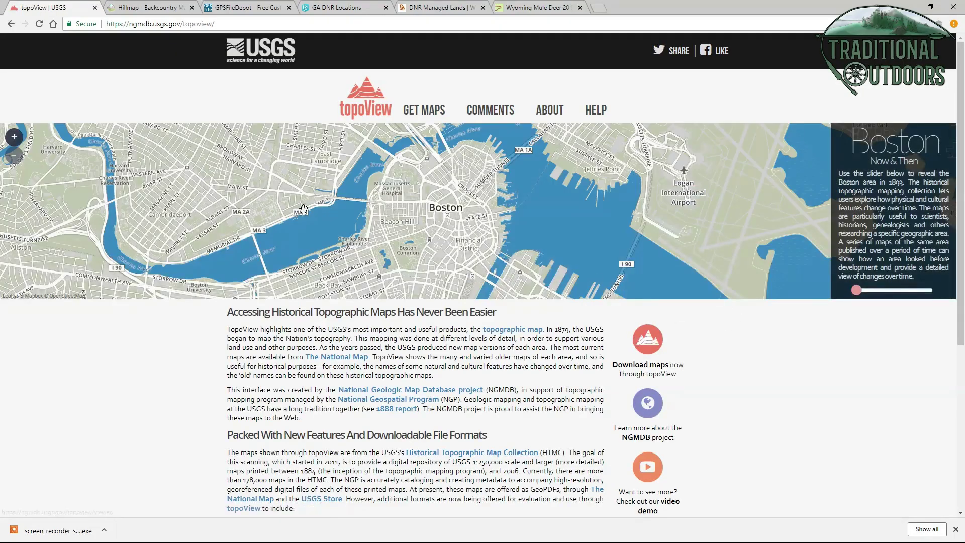
key(alt+Left)
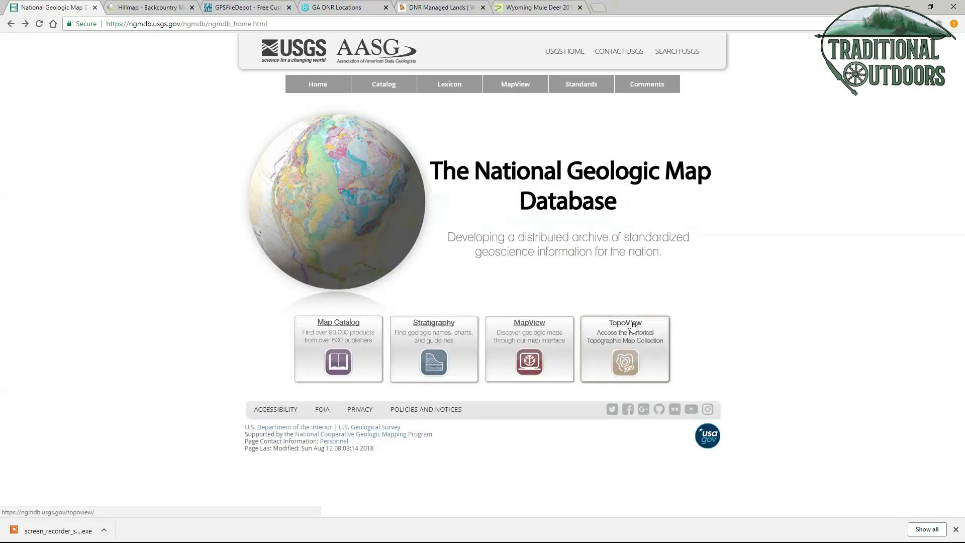
click(629, 326)
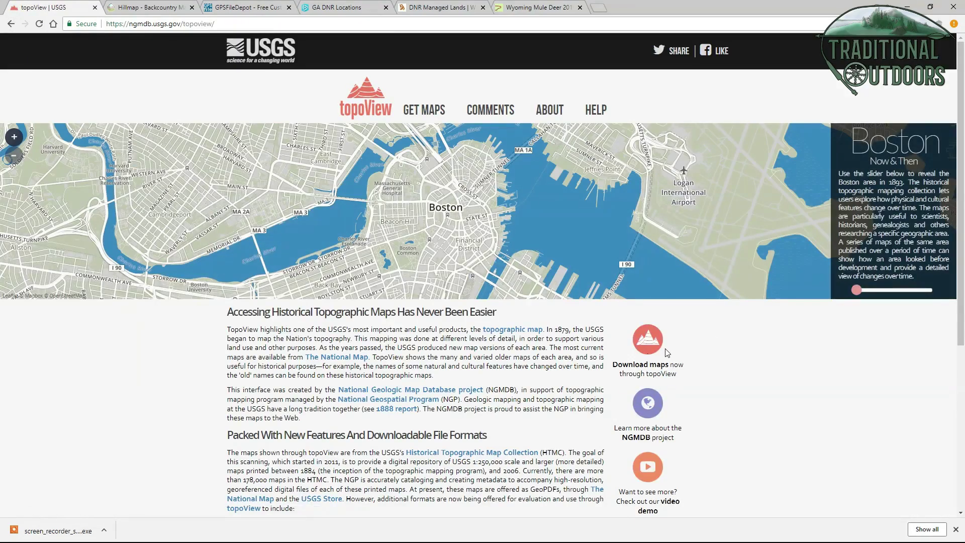
click(651, 342)
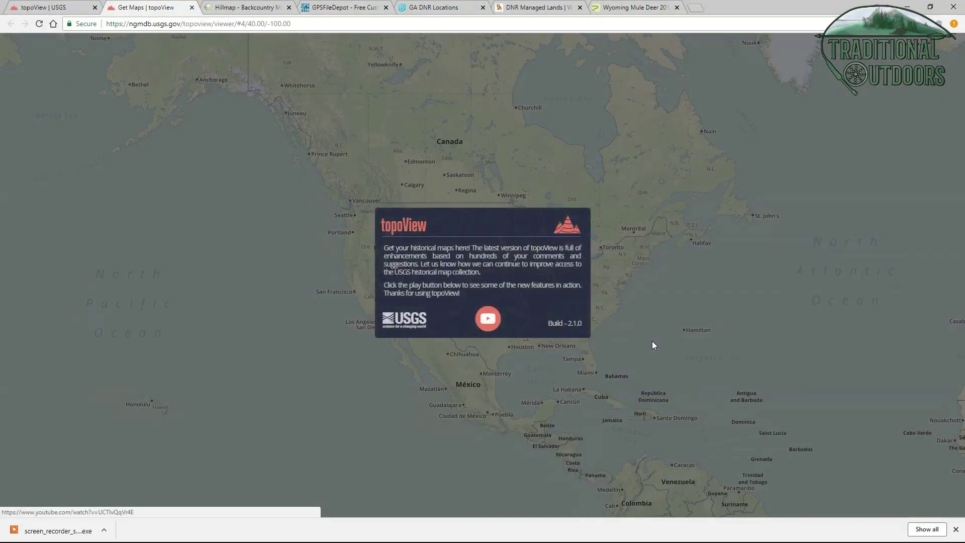
click(652, 341)
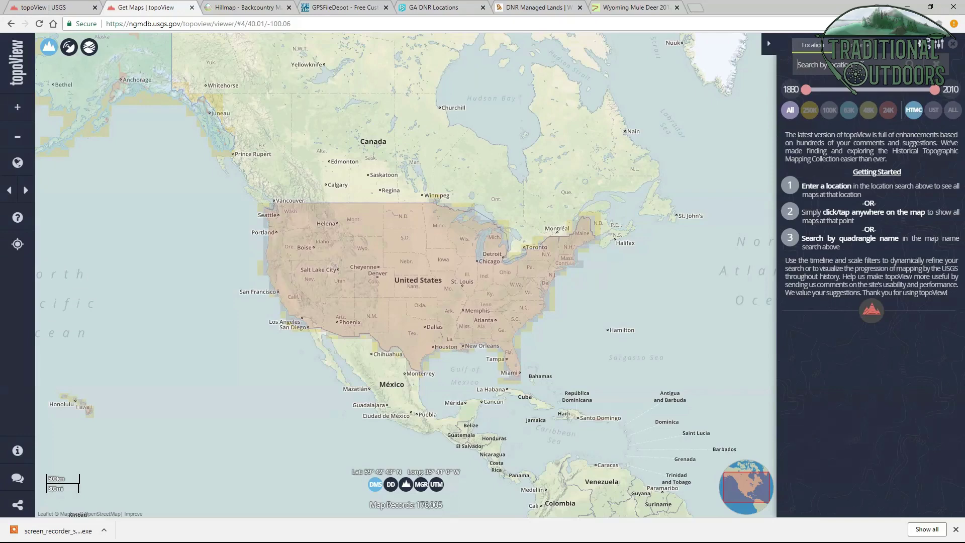
Step: Search by location for Sheridan, WY and choose the city from the suggestions
text(Sherid)
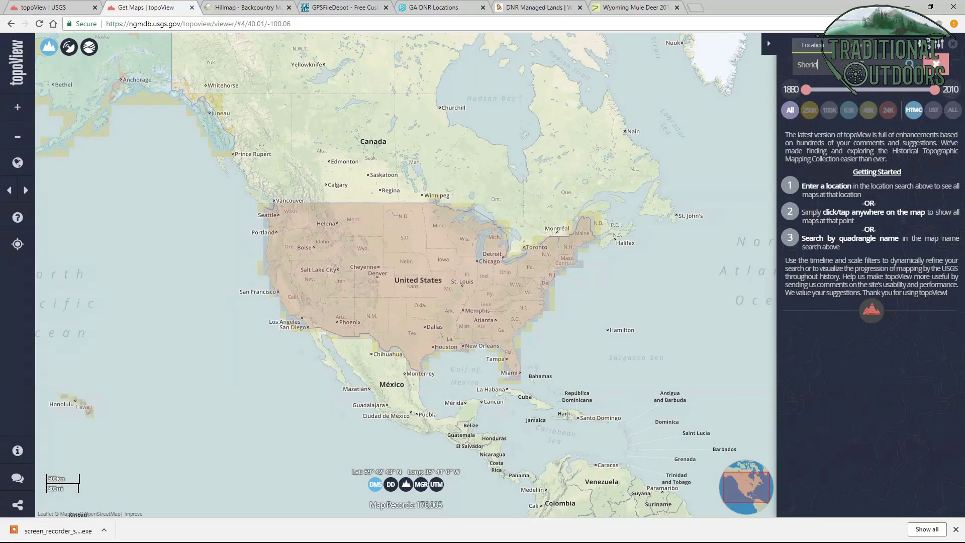
text(an w)
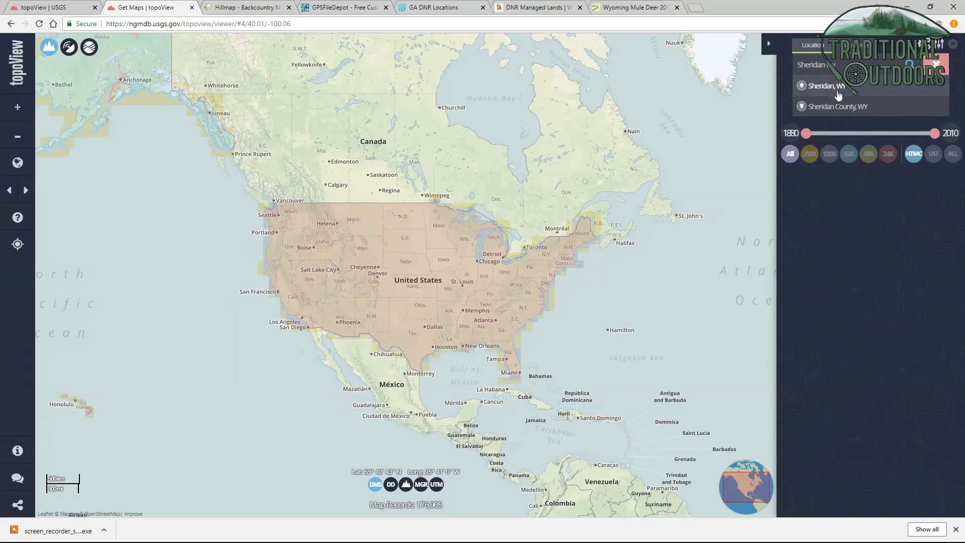
click(834, 87)
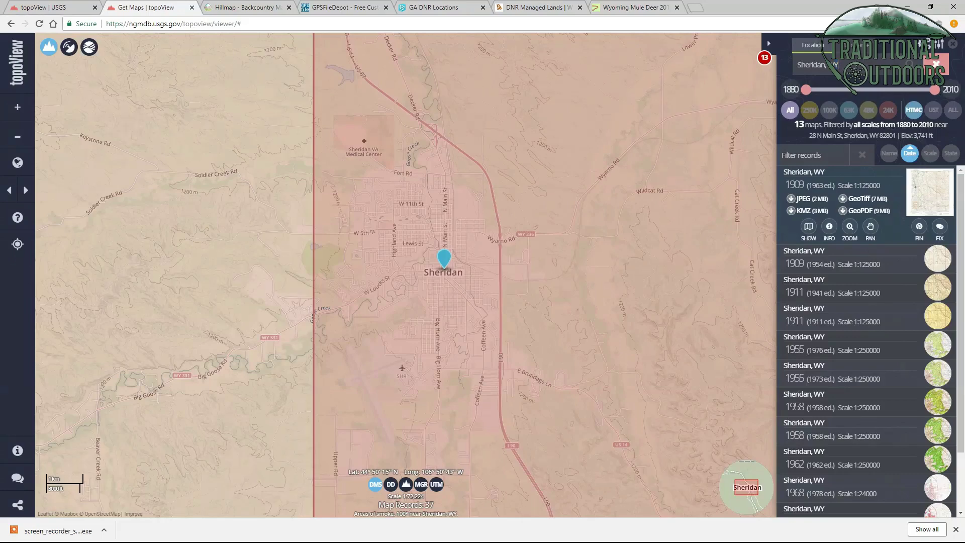
Step: Replace the location search with the coordinates 44.8032, -107.3642 and run it to list the maps there
drag(835, 64, 787, 69)
key(ctrl+v)
click(909, 65)
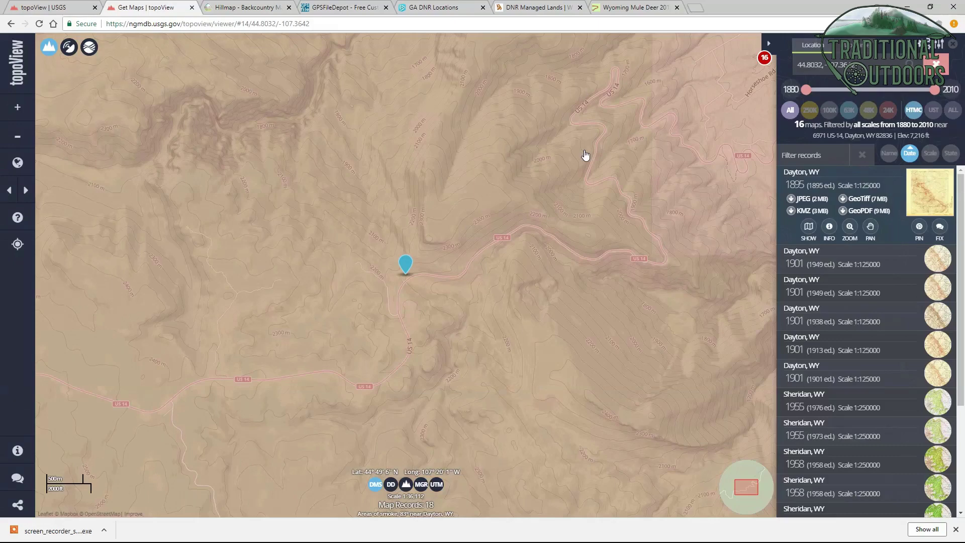
Step: Pick a point north of Cody, Wyoming on the map and restrict the listed maps to the 24K scale
scroll(583, 157, down, 2)
scroll(578, 160, down, 3)
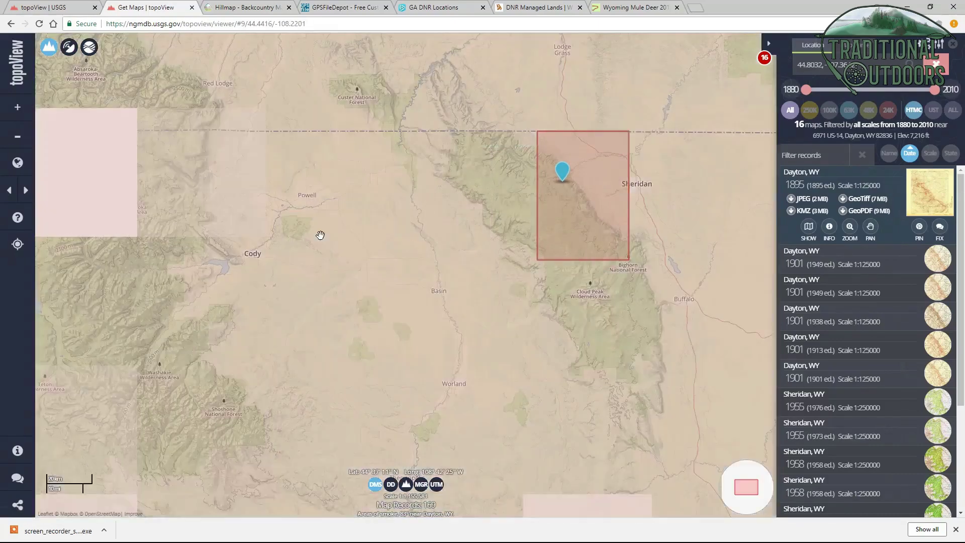
drag(319, 232, 418, 265)
click(347, 232)
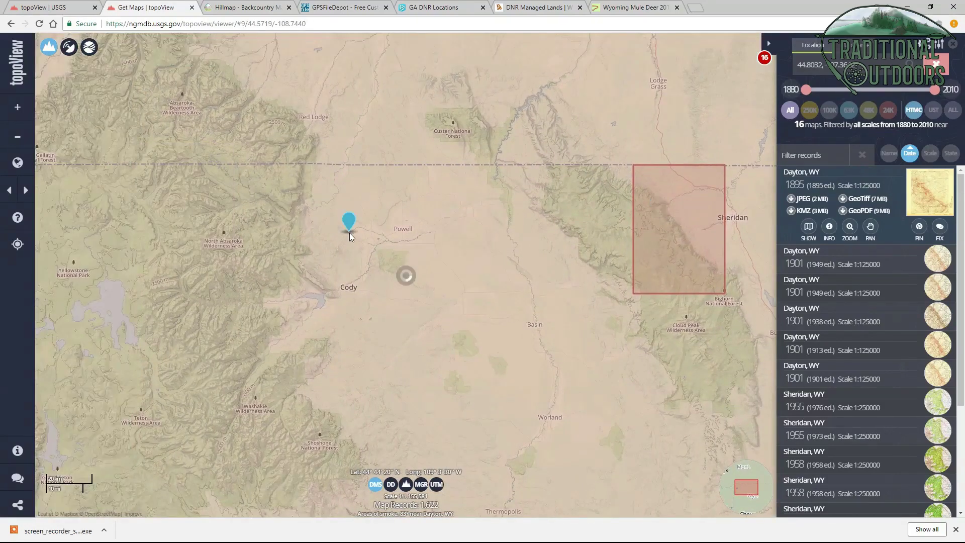
scroll(349, 233, up, 2)
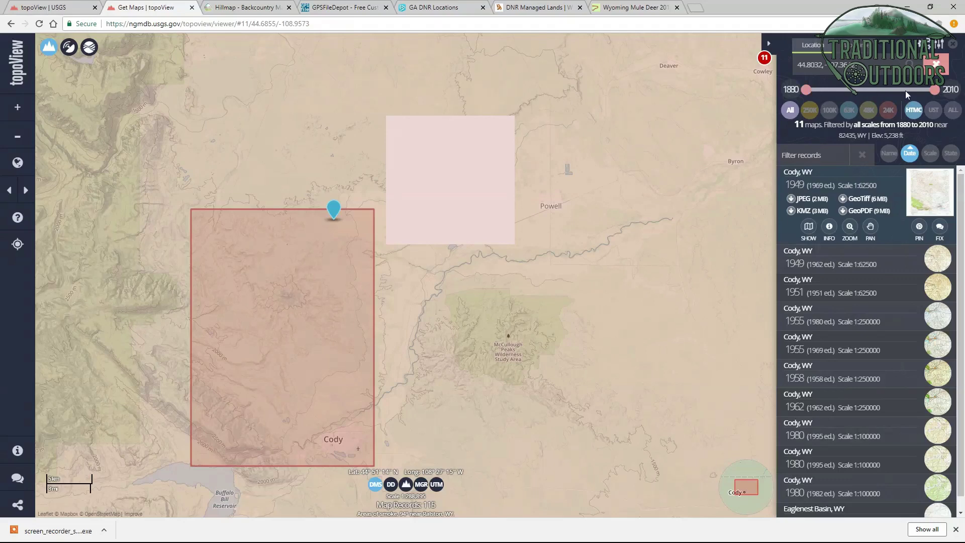
mouse_move(807, 90)
mouse_down()
mouse_move(864, 90)
mouse_move(807, 89)
mouse_up()
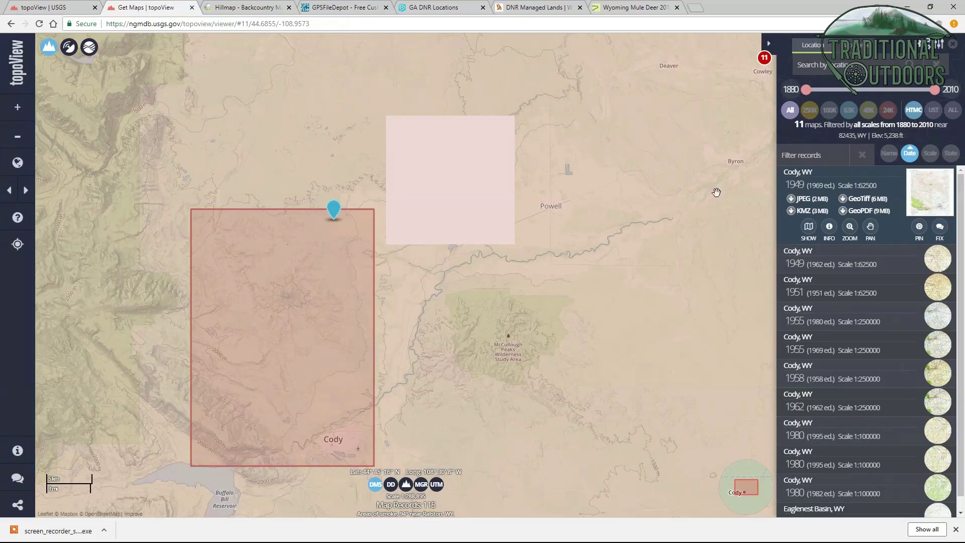
click(887, 112)
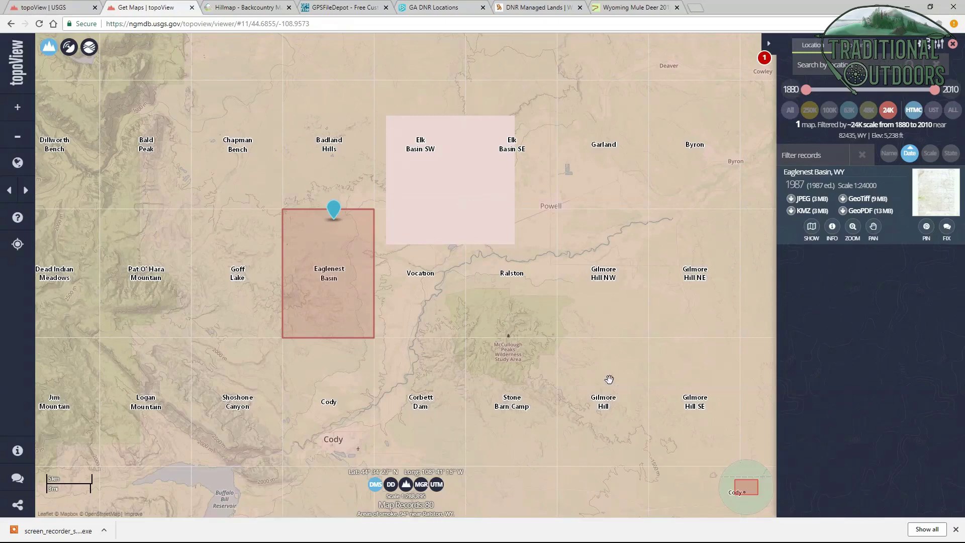
Step: Search by map name for the Gilmore Hill quad
click(850, 48)
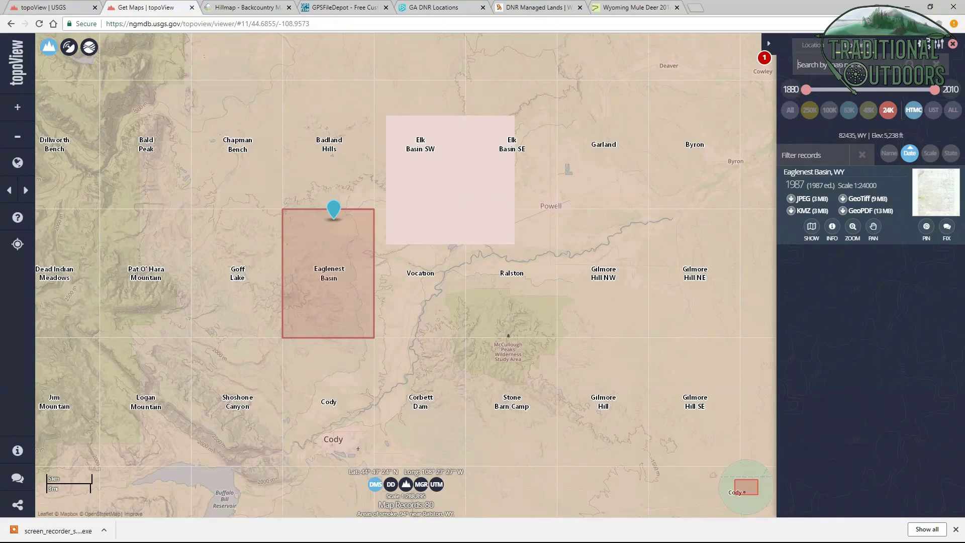
text(Gilmore H)
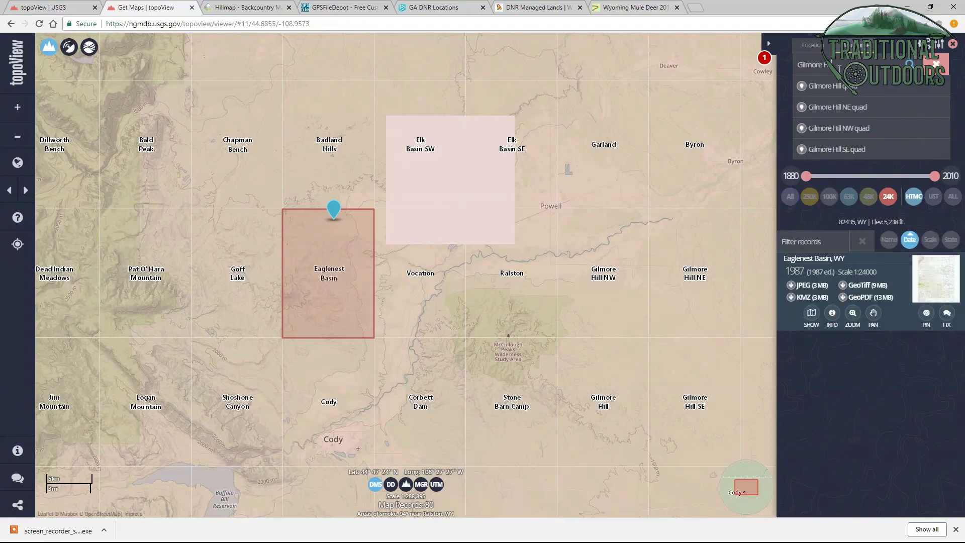
click(838, 88)
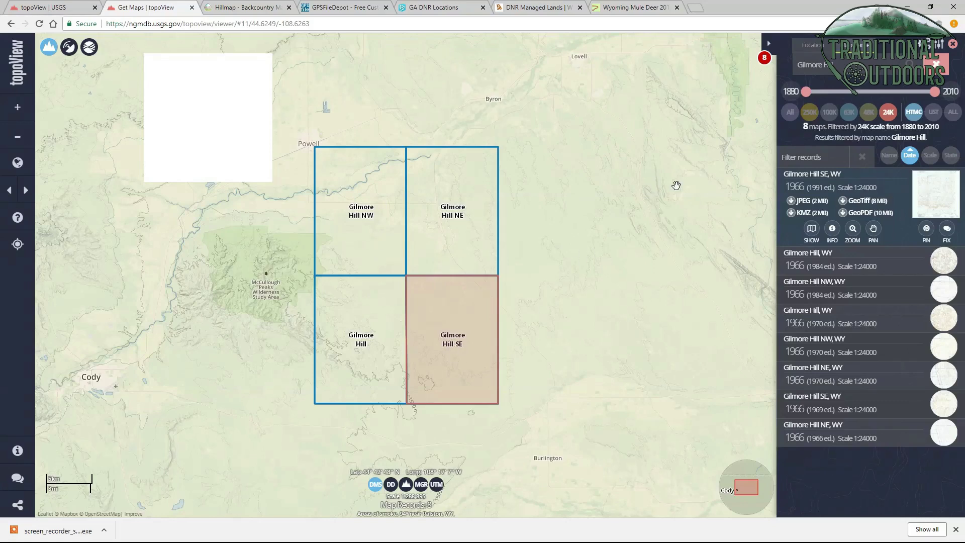
Step: Return to the location search and pick a point in the mountains just west of Cody to list its maps
click(810, 46)
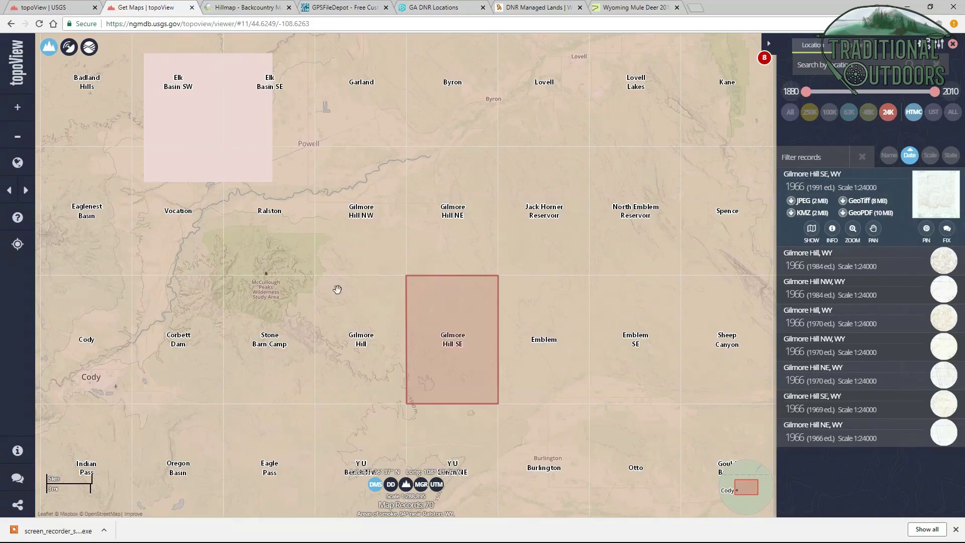
scroll(337, 288, down, 1)
scroll(337, 287, down, 1)
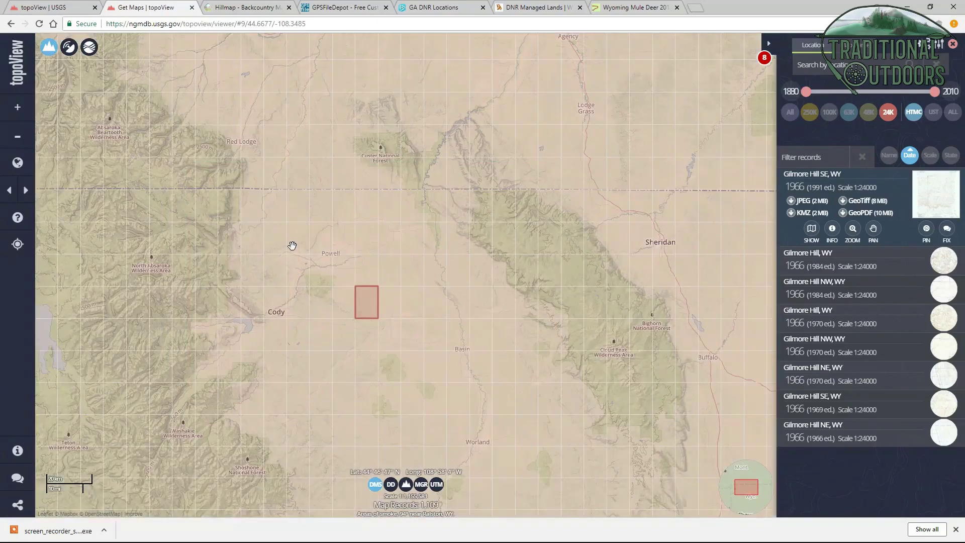
drag(301, 245, 451, 233)
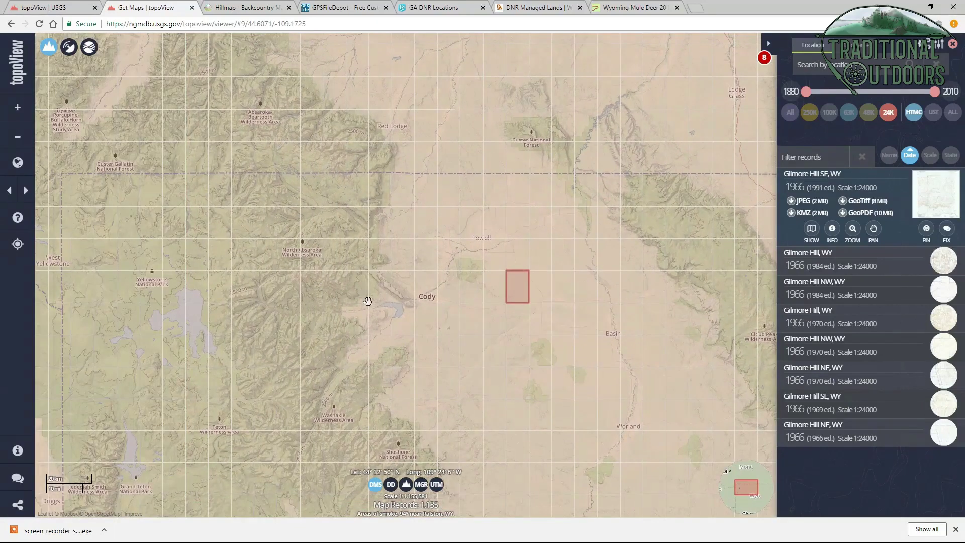
click(364, 291)
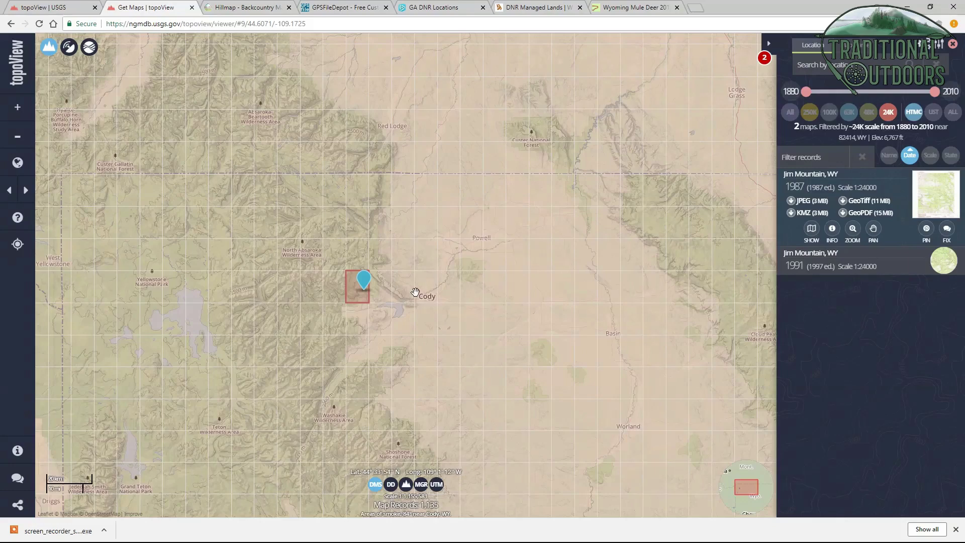
Step: Pick a point in the quadrangle west of Jim Mountain and expand the Dead Indian Peak 1991 (1996 ed.) map record
scroll(374, 304, up, 4)
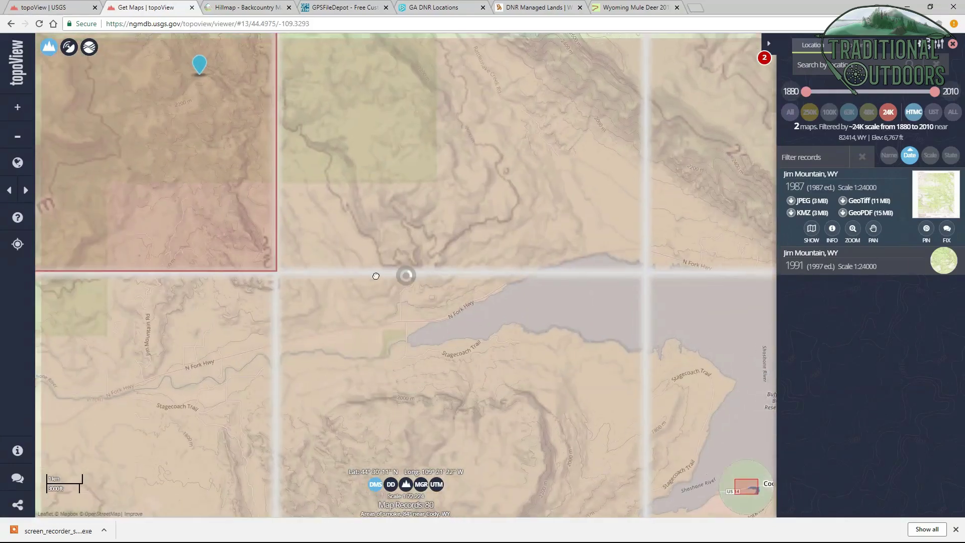
drag(344, 263, 581, 349)
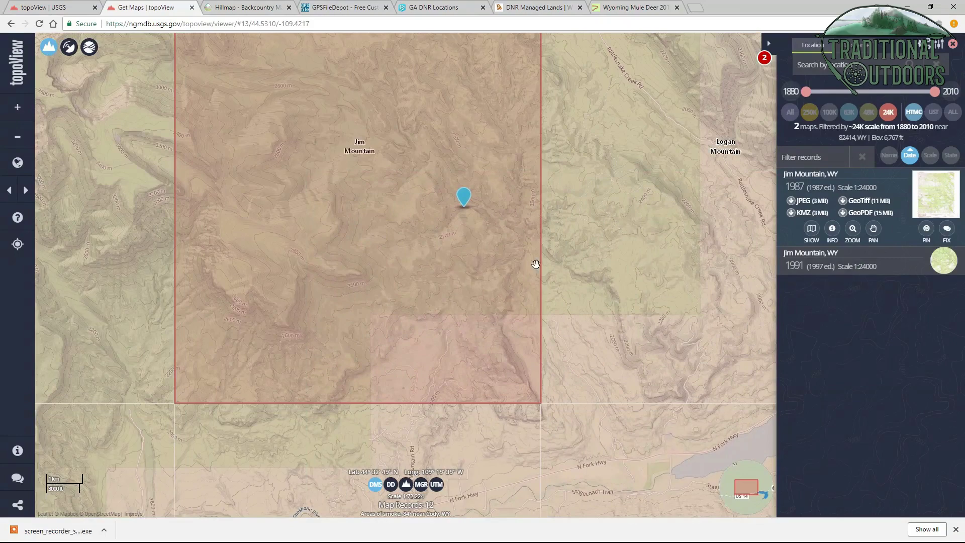
scroll(471, 279, up, 1)
scroll(491, 243, down, 1)
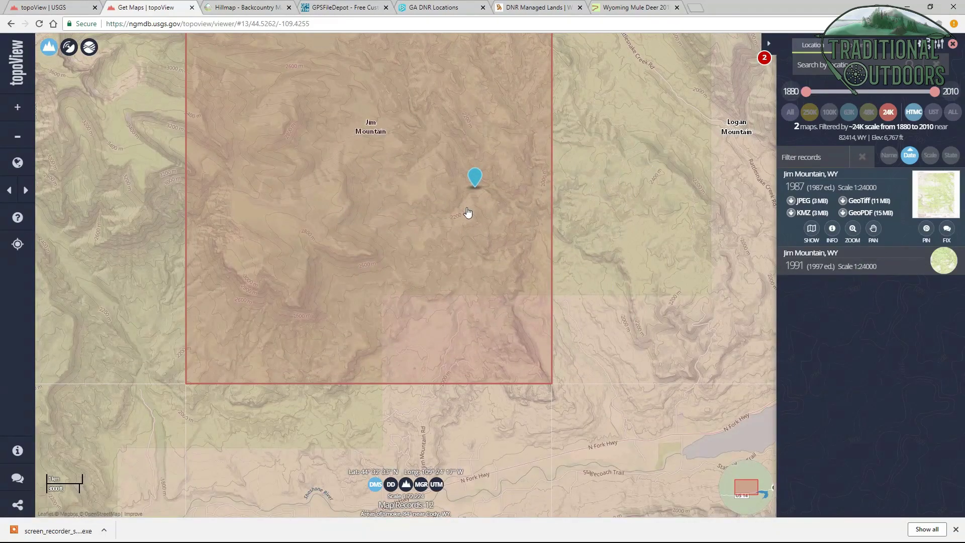
mouse_move(467, 213)
mouse_down()
mouse_move(519, 300)
mouse_move(513, 323)
mouse_up()
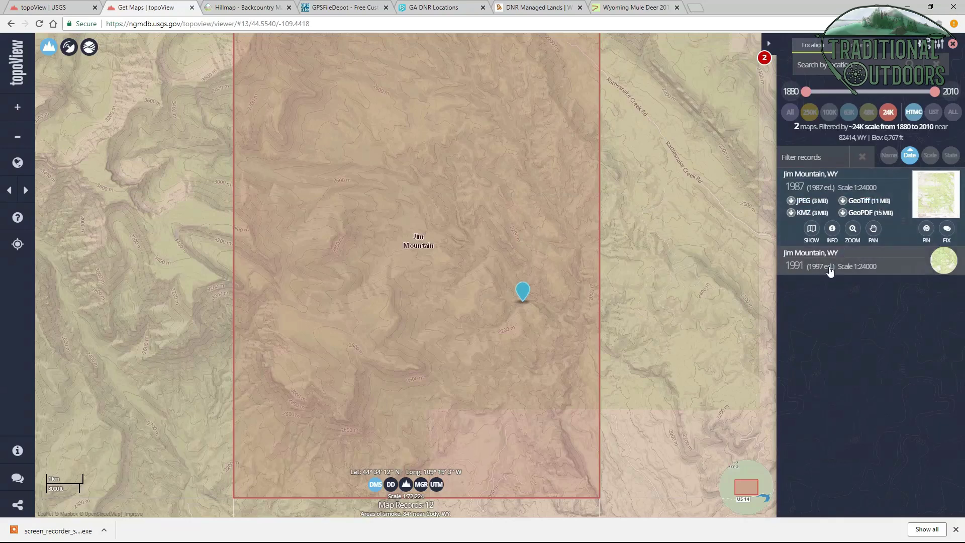
click(181, 294)
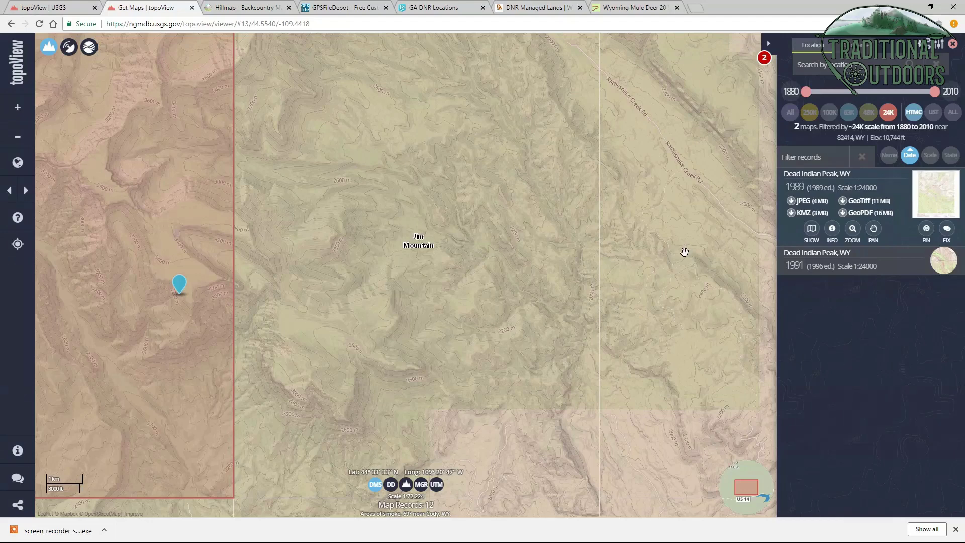
click(851, 271)
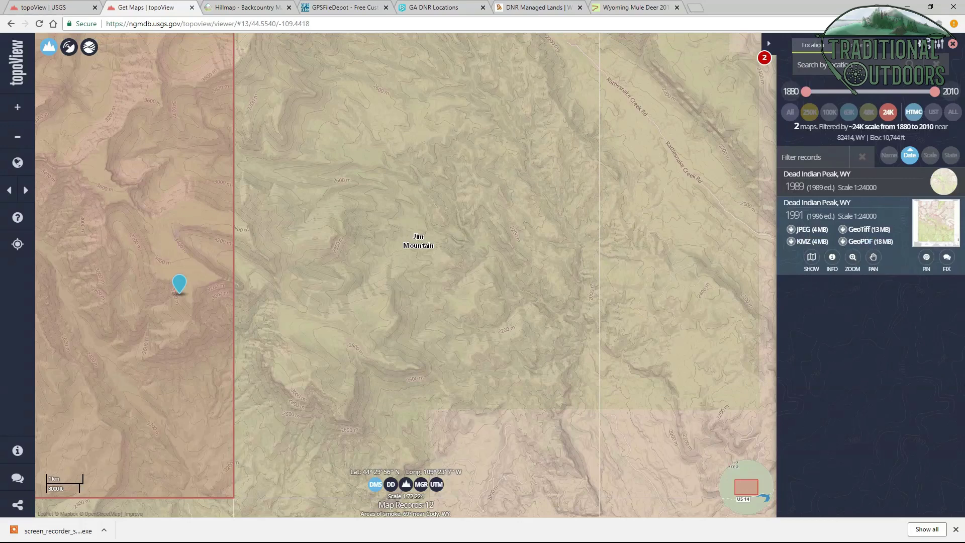
Step: Switch to Acrobat Reader and examine the Cony Mountain GeoPDF, including its terrain, trails, scale, contour interval and road legend
key(super)
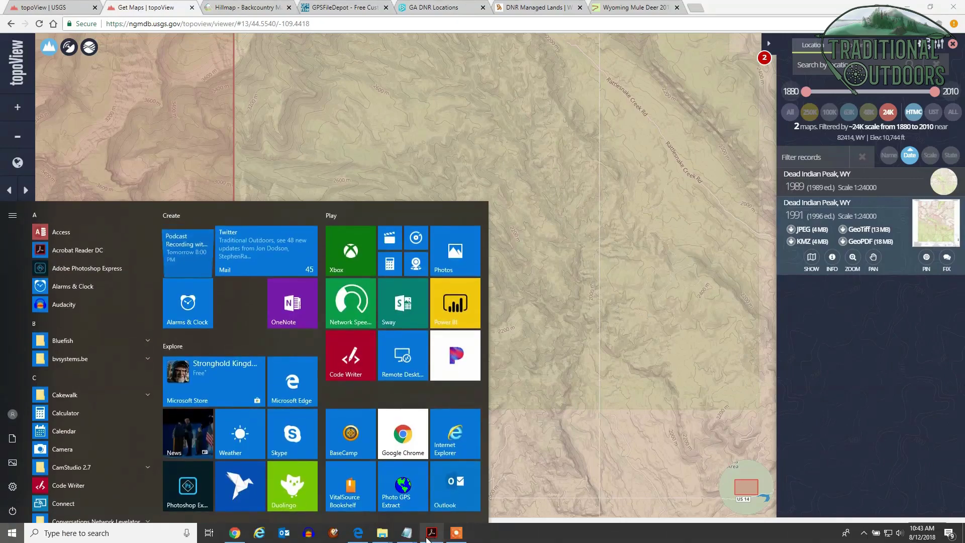
click(430, 534)
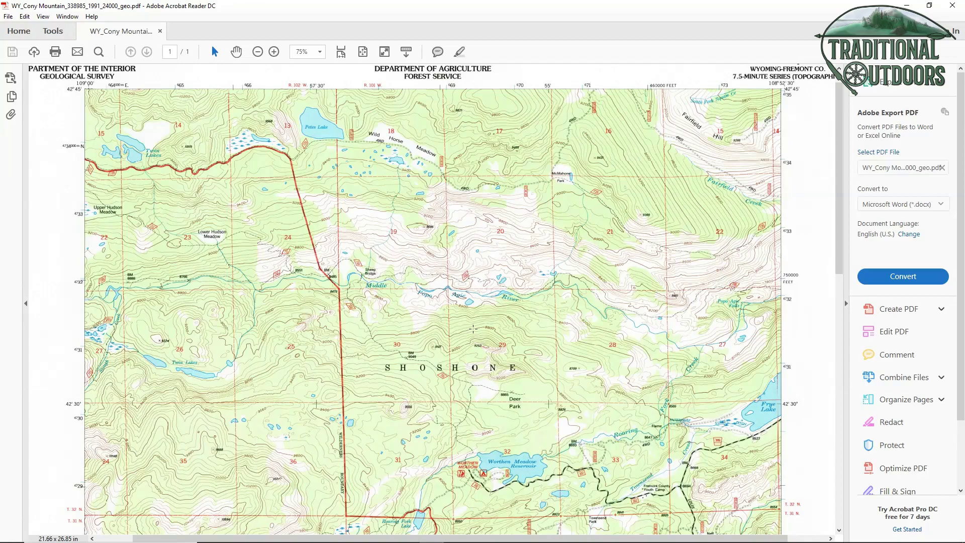
scroll(486, 302, down, 10)
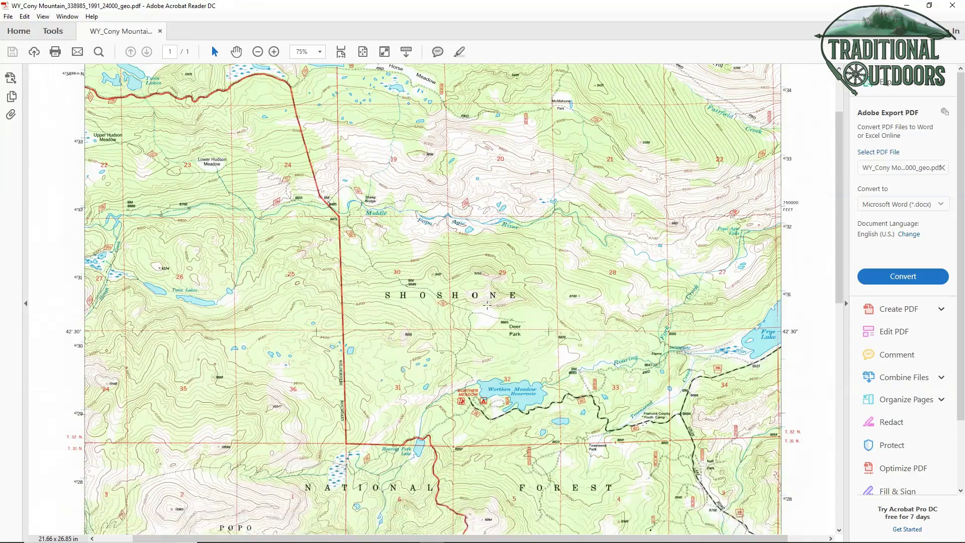
scroll(487, 303, down, 6)
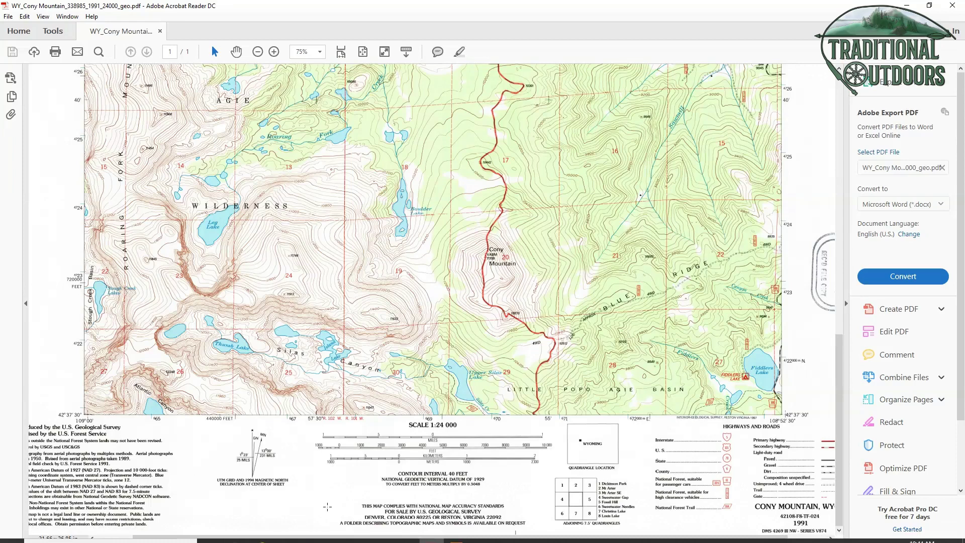
drag(338, 540, 377, 541)
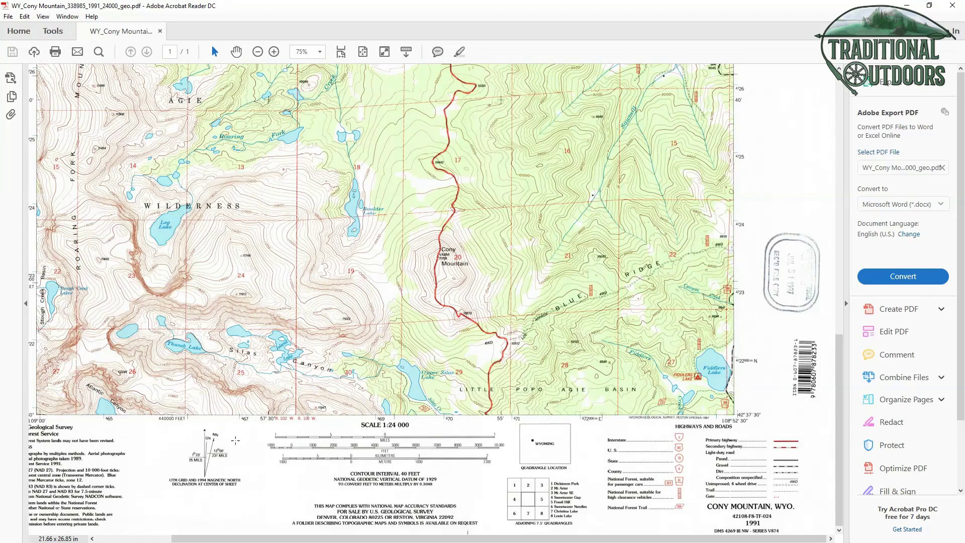
scroll(419, 354, up, 10)
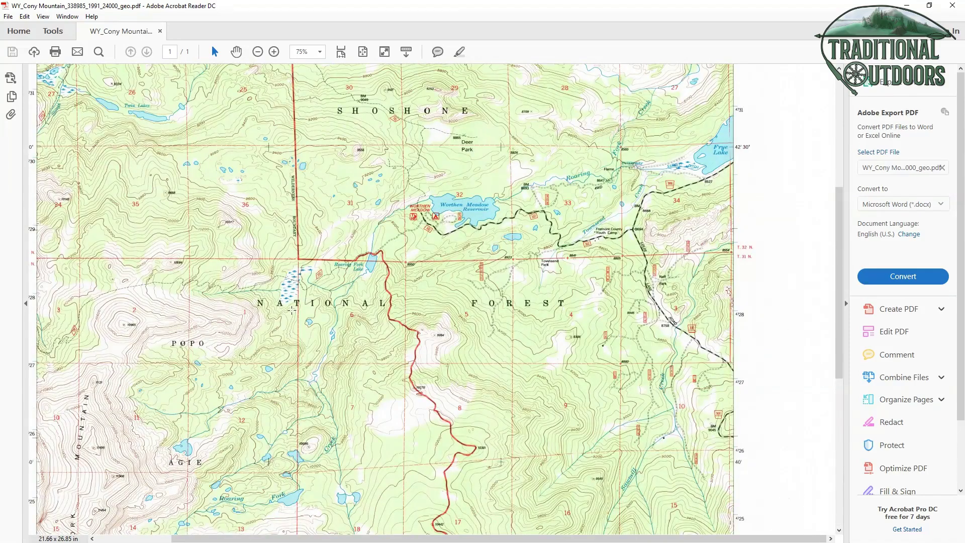
drag(334, 538, 287, 538)
scroll(447, 361, down, 4)
scroll(448, 362, down, 6)
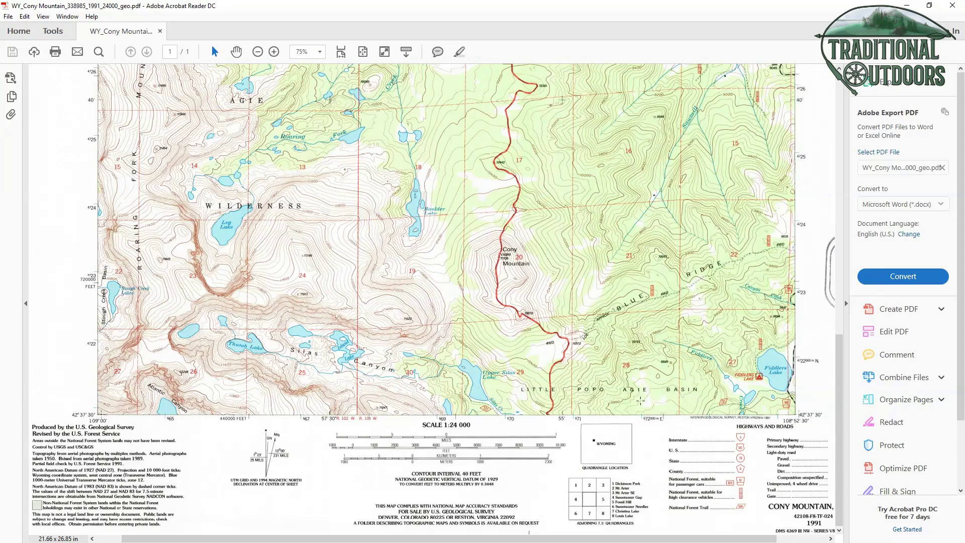
scroll(643, 342, up, 8)
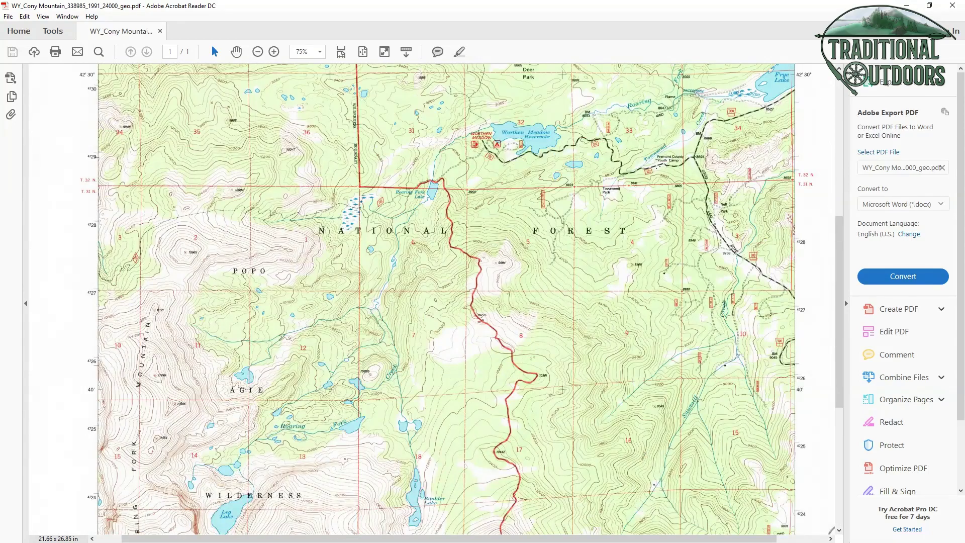
Step: Leave the GeoPDF, switch to the Hillmap site and set the map beside the satellite view to the CalTopo layer
click(907, 6)
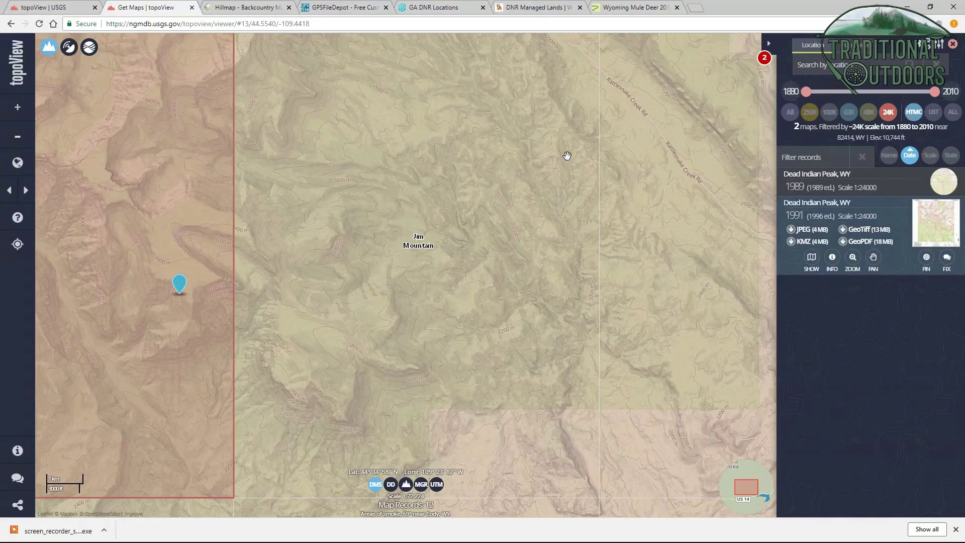
click(257, 7)
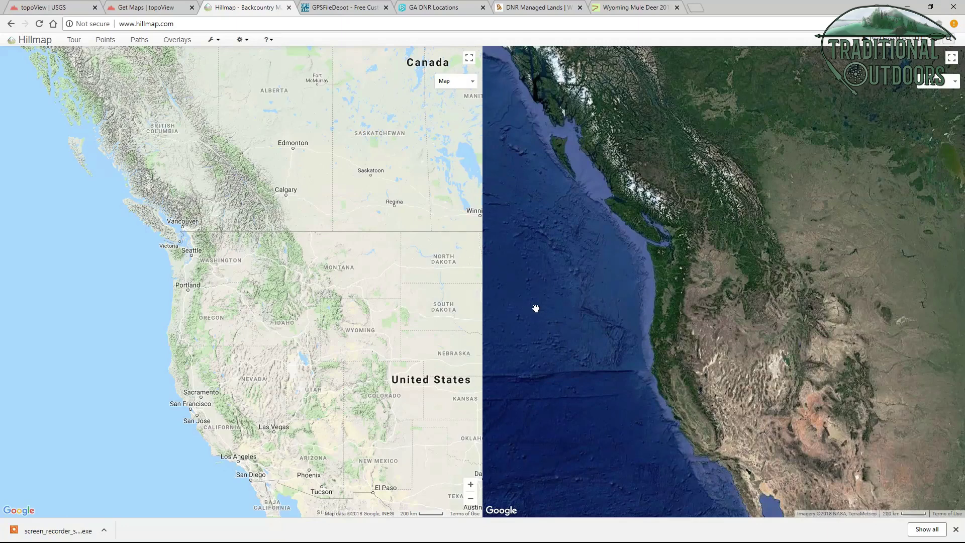
click(473, 83)
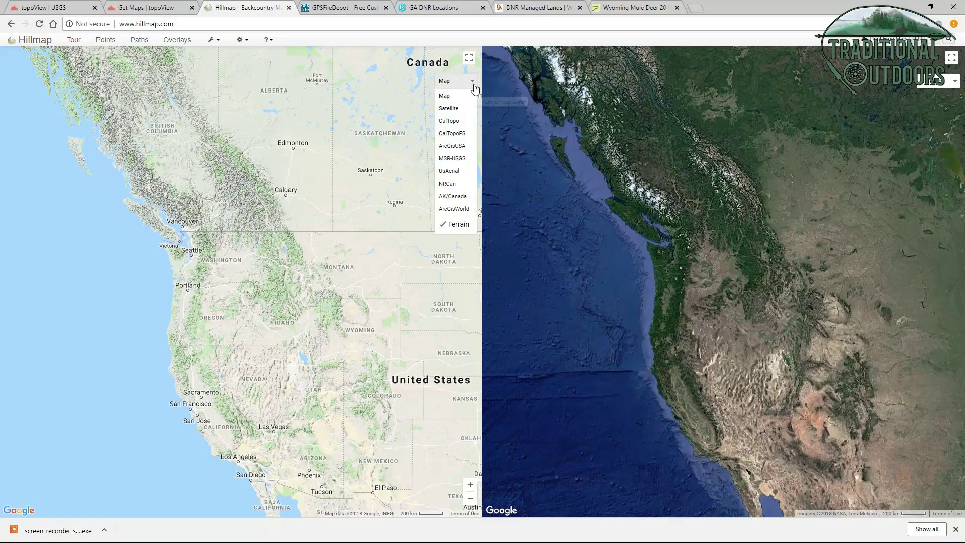
click(449, 121)
Step: Examine the Bighorn National Forest terrain east of Lookout Mountain on the CalTopo map and the matching satellite imagery
scroll(312, 283, up, 3)
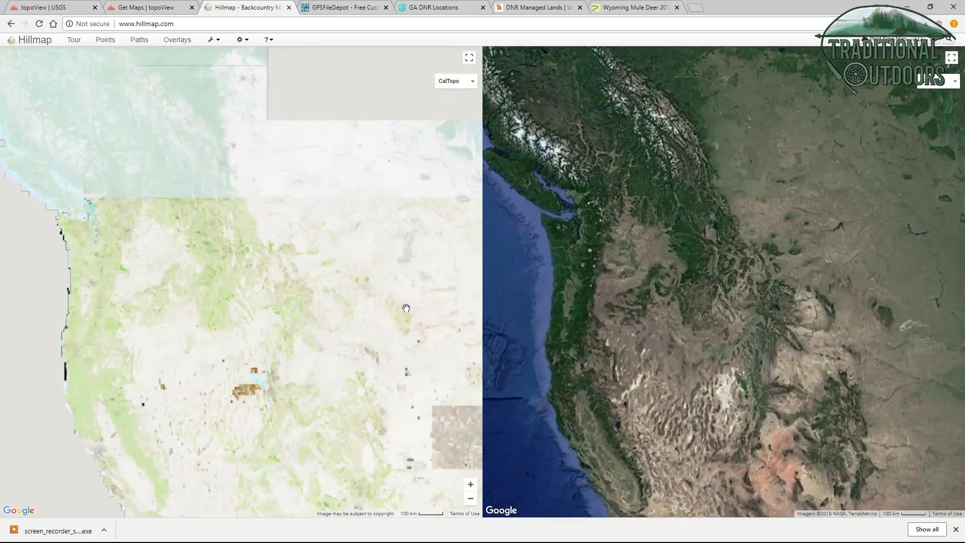
scroll(312, 282, up, 3)
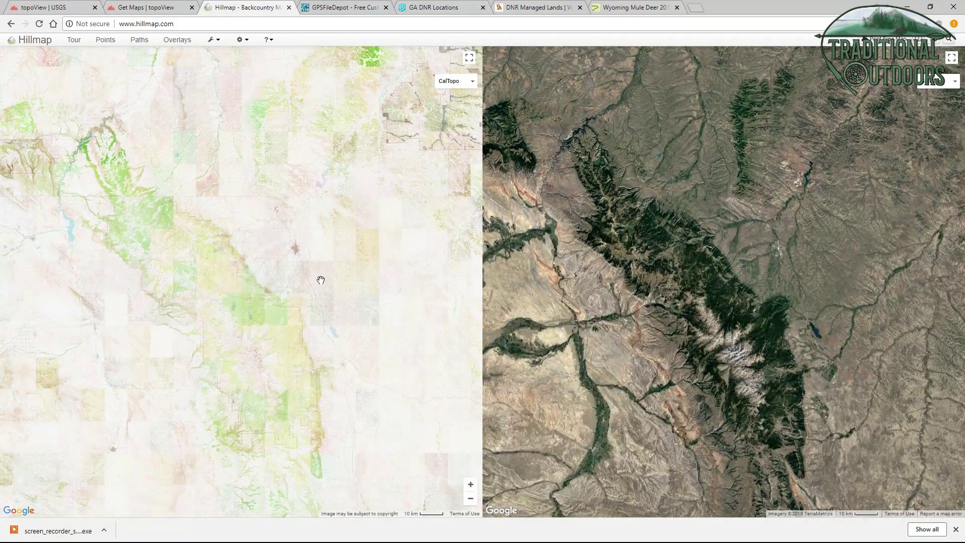
drag(320, 280, 388, 274)
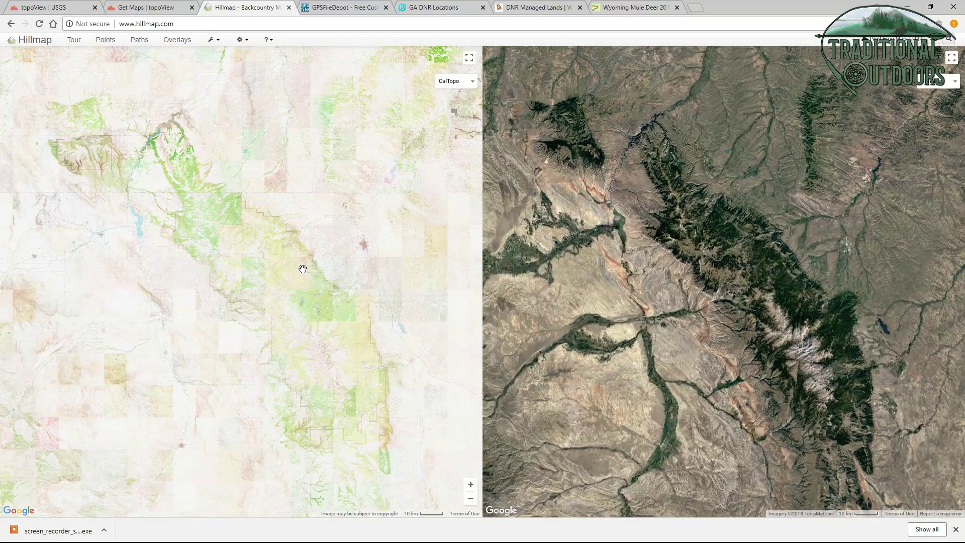
scroll(301, 273, up, 3)
scroll(301, 274, up, 1)
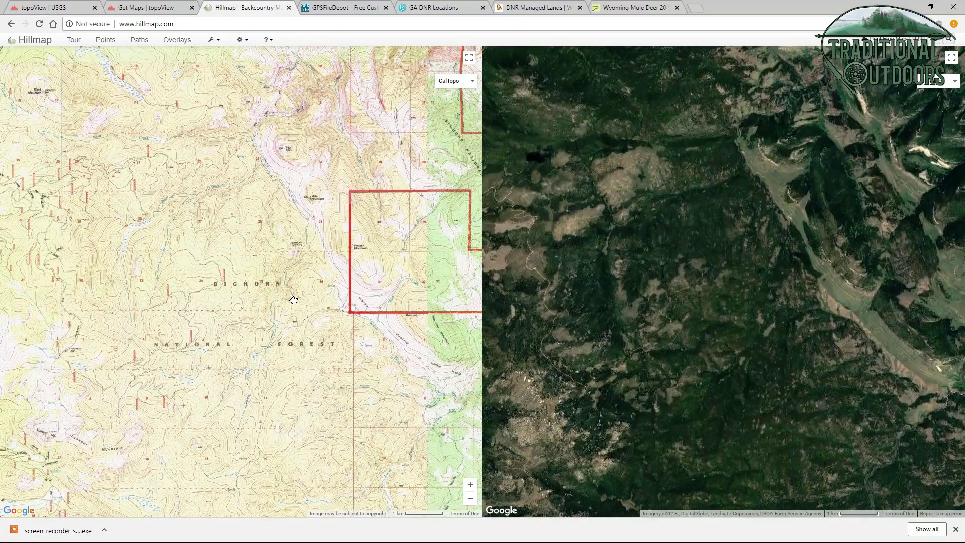
drag(282, 324, 323, 267)
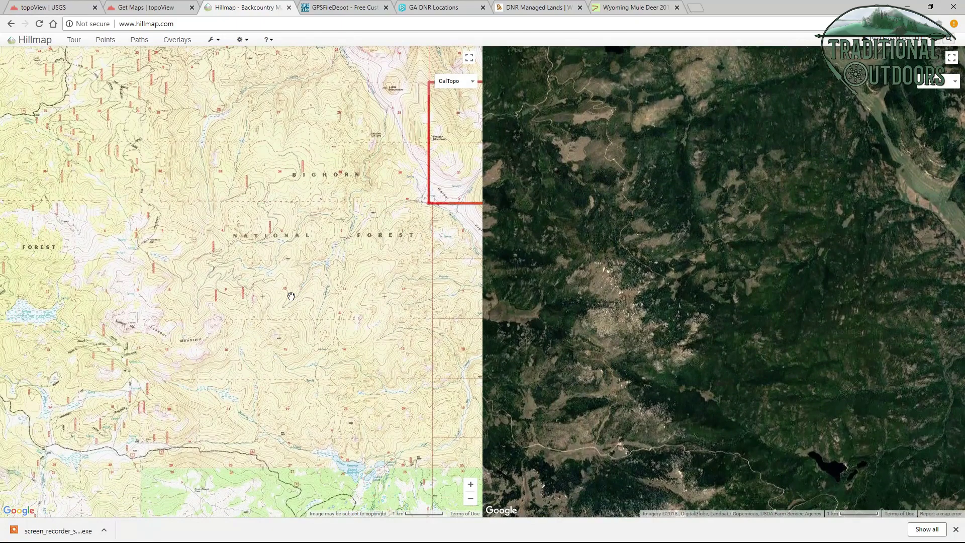
drag(291, 296, 304, 288)
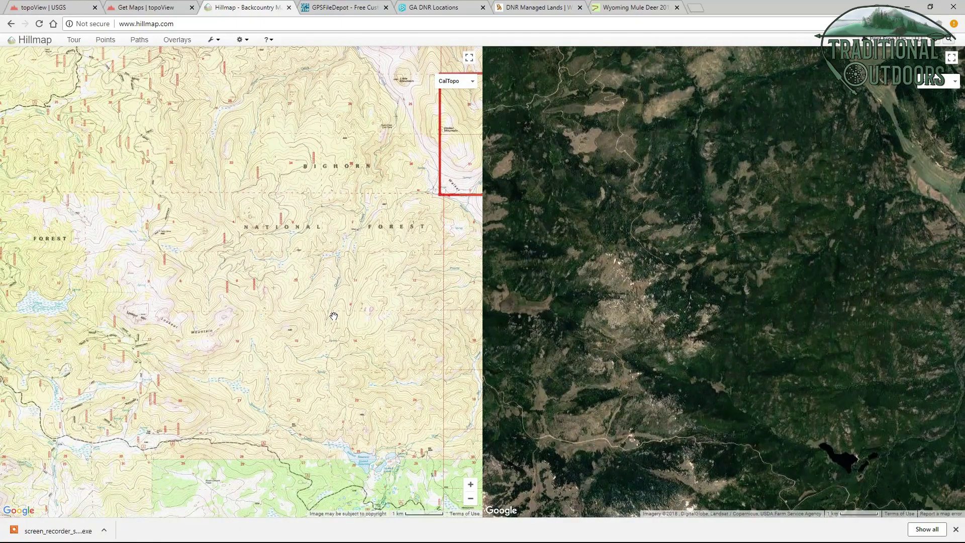
drag(332, 314, 311, 317)
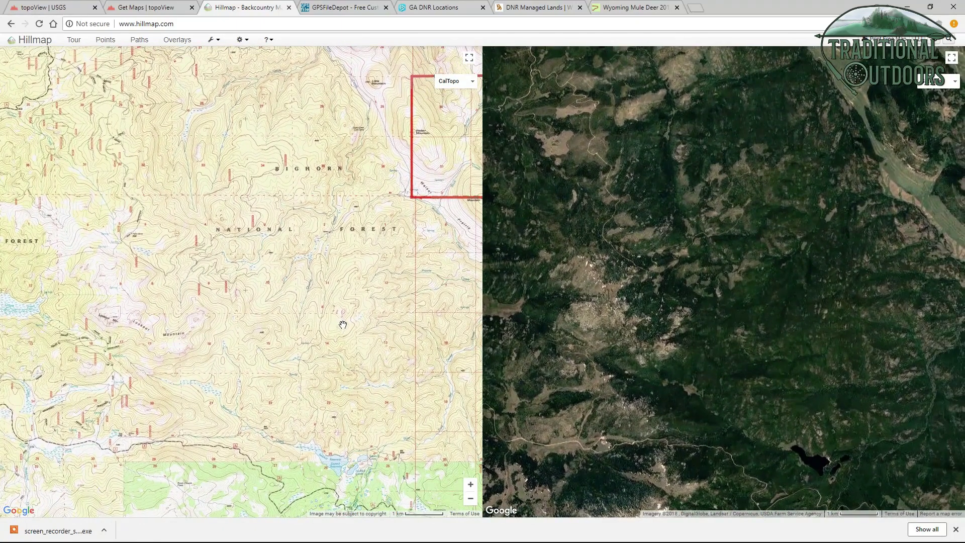
scroll(334, 325, up, 1)
drag(331, 342, 384, 320)
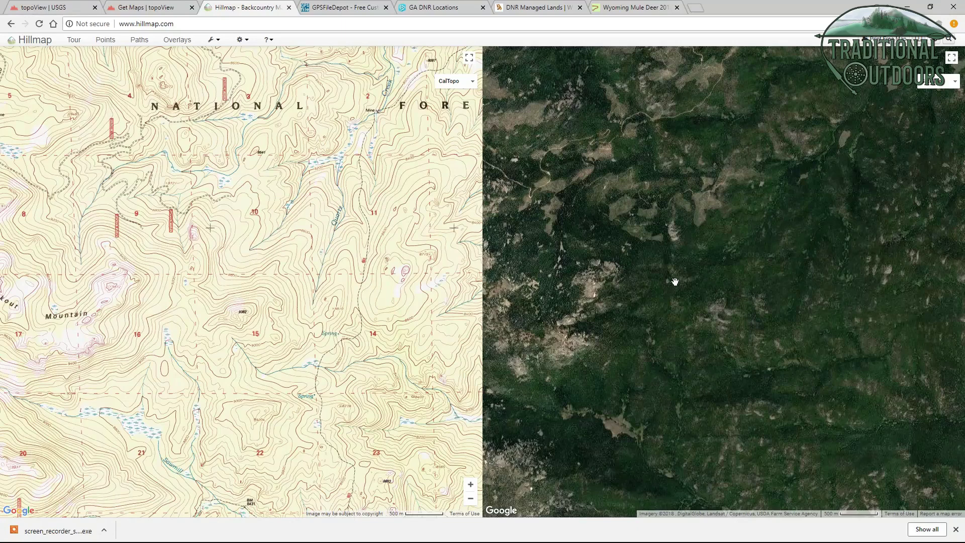
Step: Check the available base layers, keep CalTopo, and compare contours, trails and drainages around Lookout Mountain with the satellite imagery
click(474, 86)
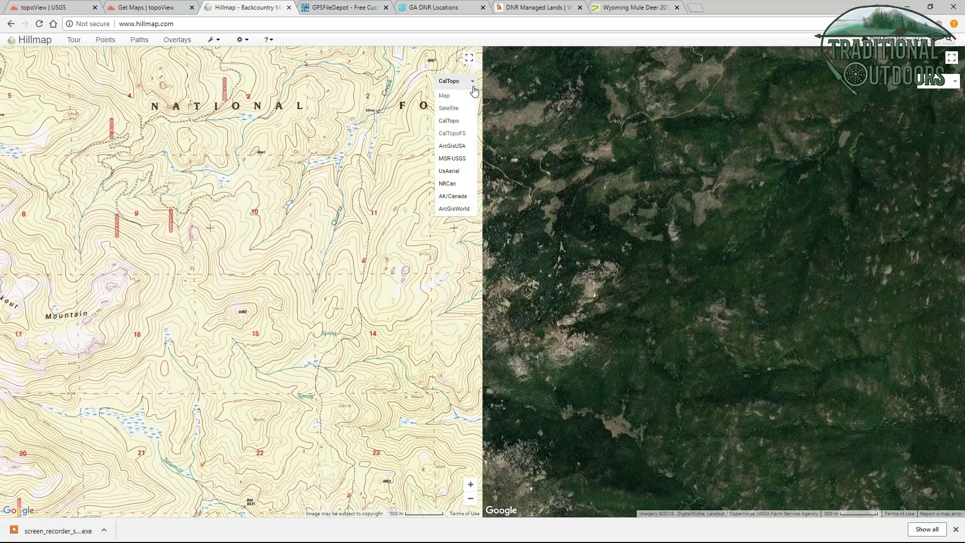
click(473, 86)
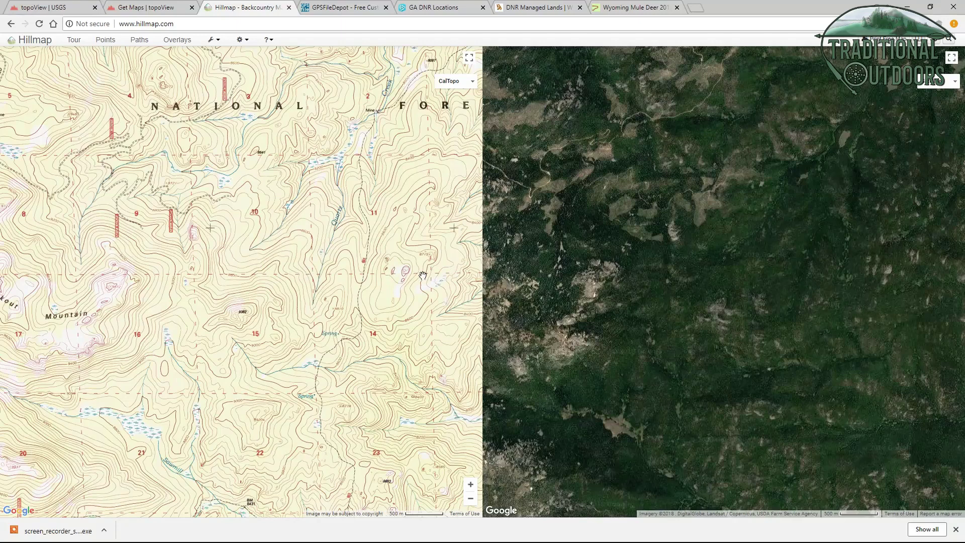
drag(306, 285, 344, 264)
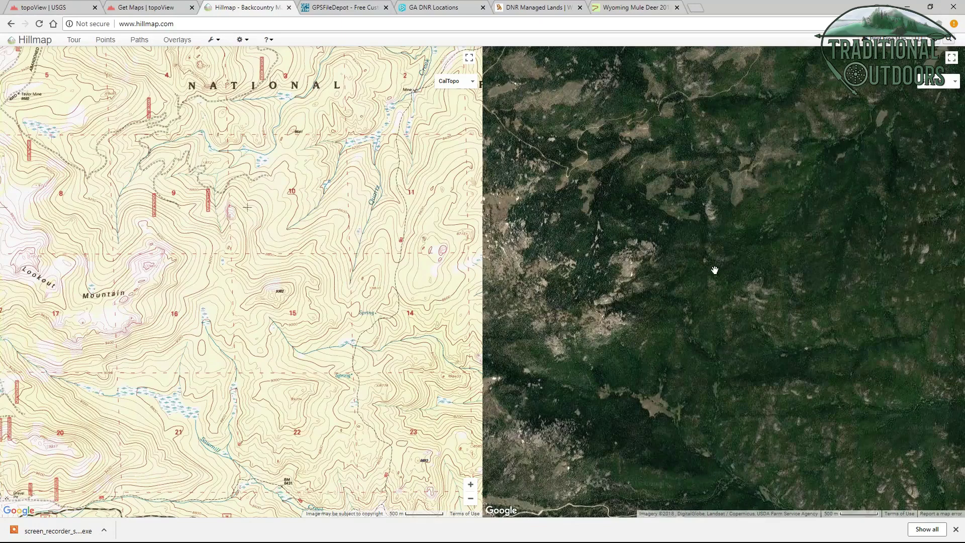
key(Right)
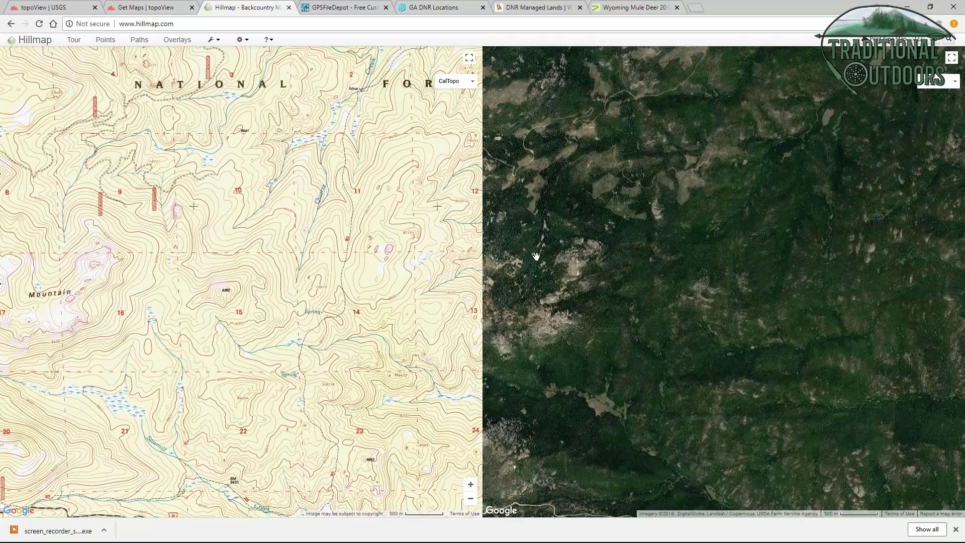
drag(589, 258, 695, 258)
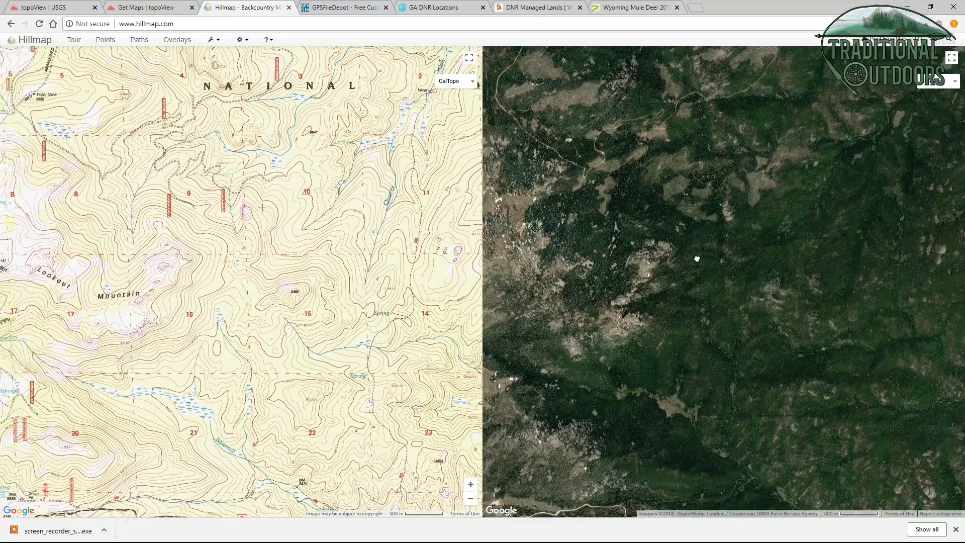
drag(422, 271, 452, 246)
drag(394, 276, 417, 285)
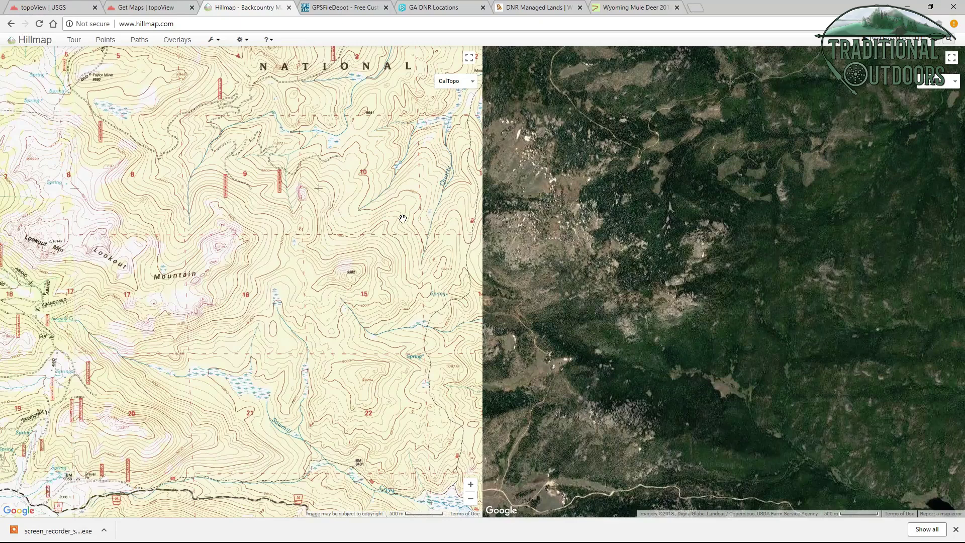
Step: Switch to the GPSFileDepot site and list the Garmin-compatible maps for the state of Georgia
click(350, 11)
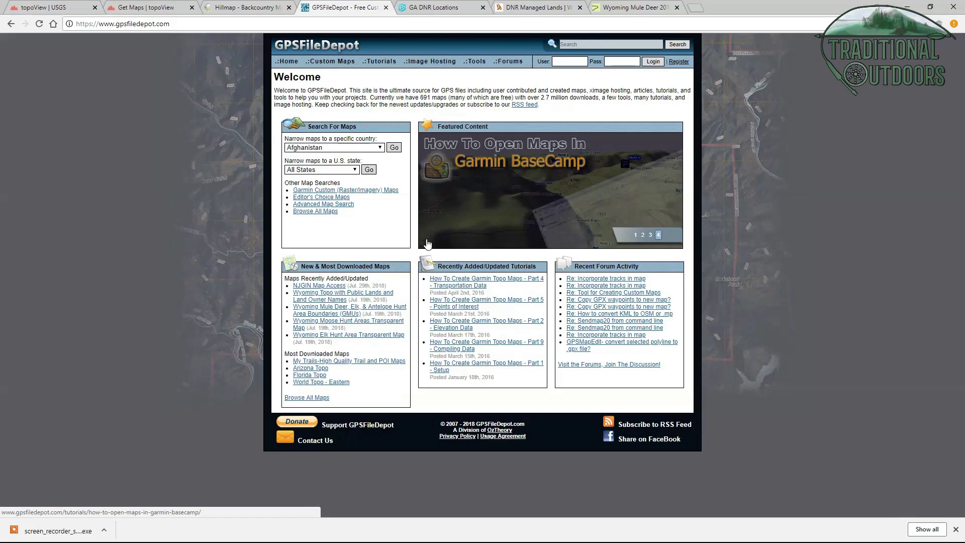
click(346, 170)
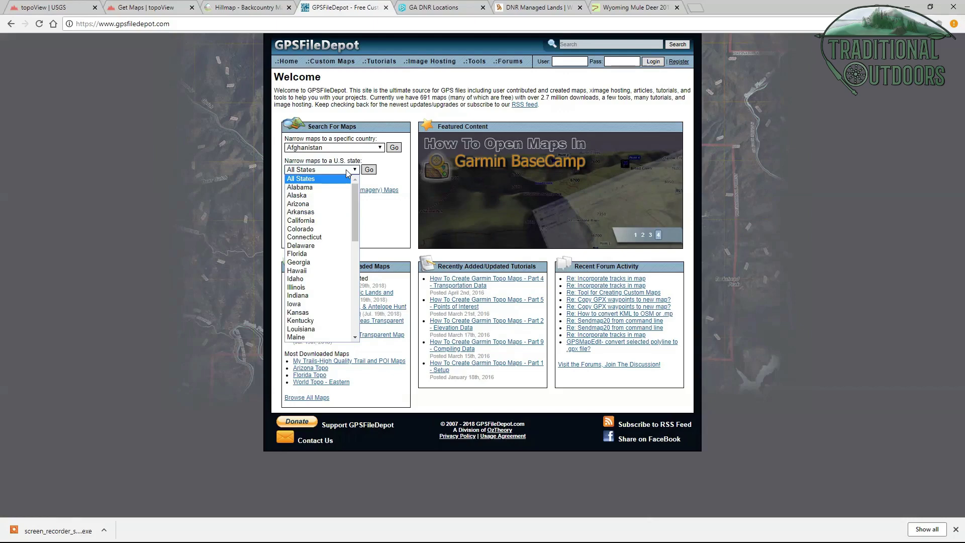
click(299, 262)
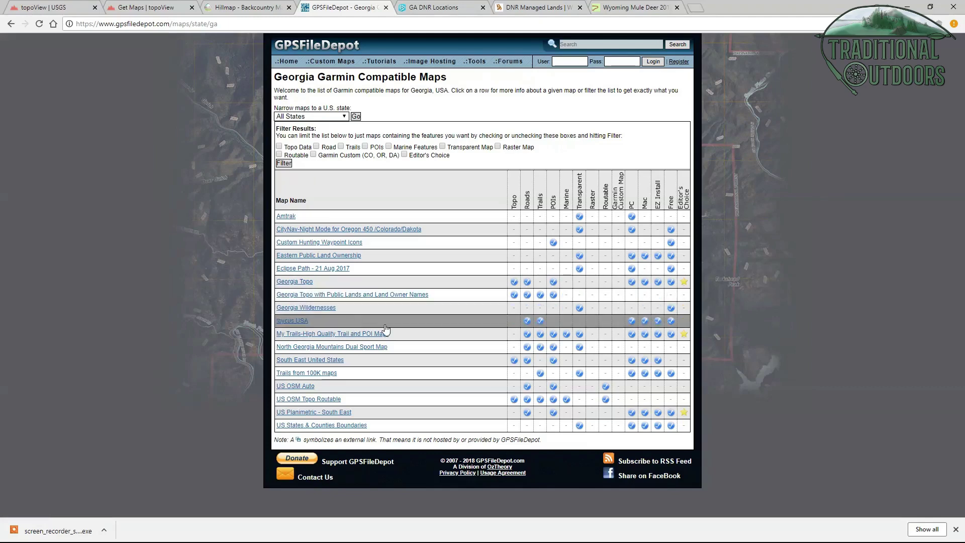
Step: Review the Georgia Topo map's coverage, data sources, screenshots, Windows and Mac downloads and changelog, and return to the Georgia map list
click(299, 284)
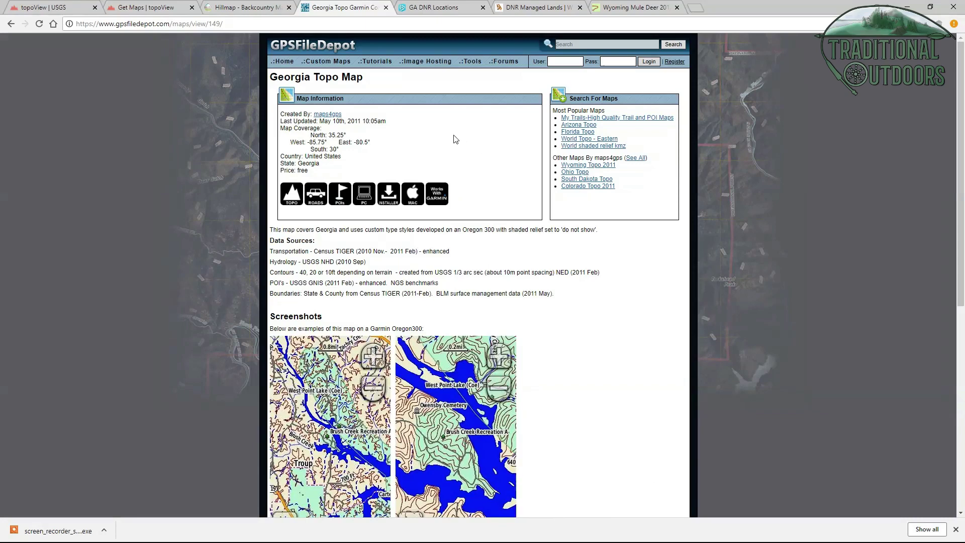
scroll(493, 180, down, 1)
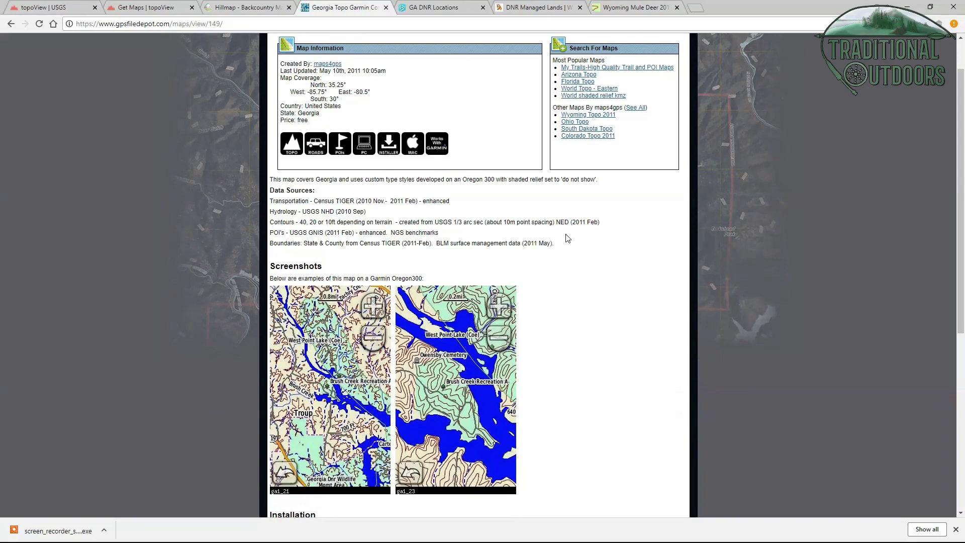
scroll(538, 241, down, 3)
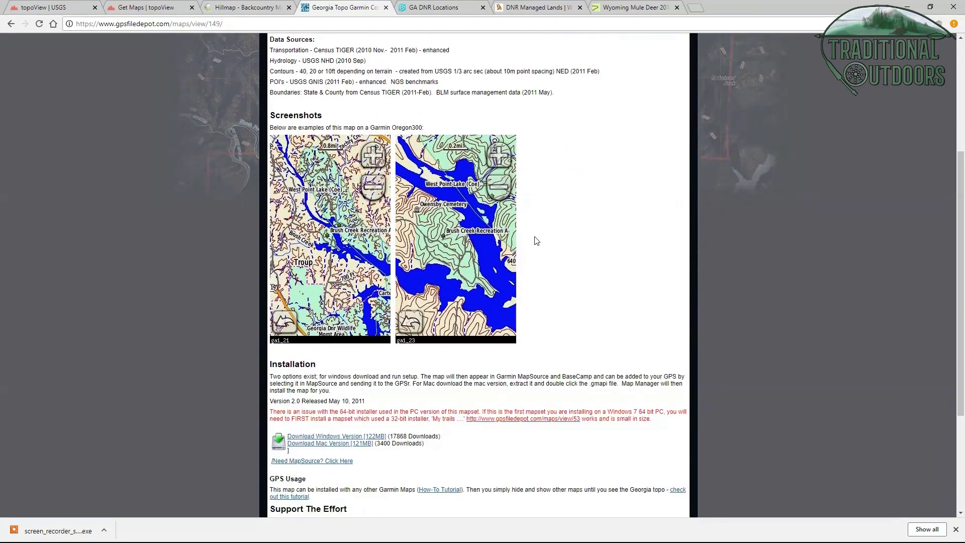
scroll(537, 241, down, 1)
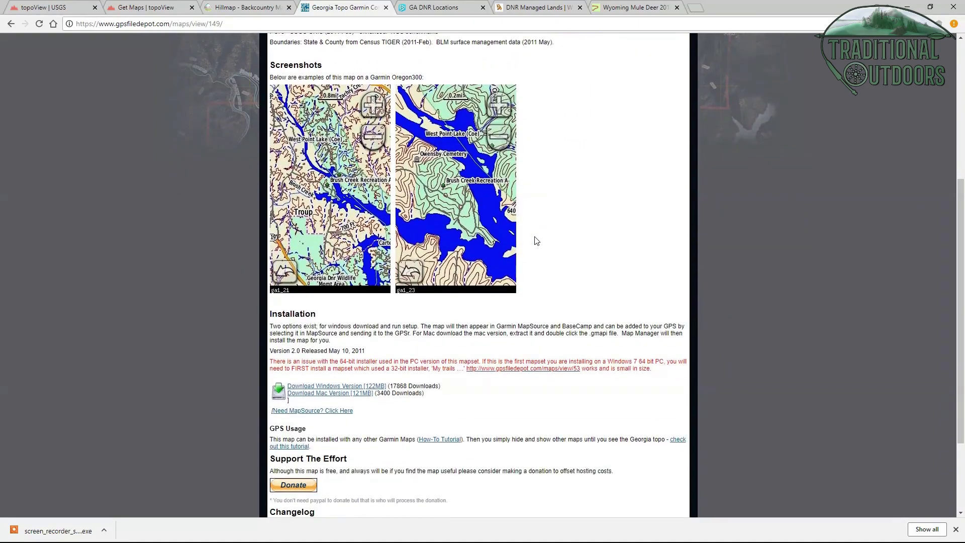
scroll(524, 238, down, 3)
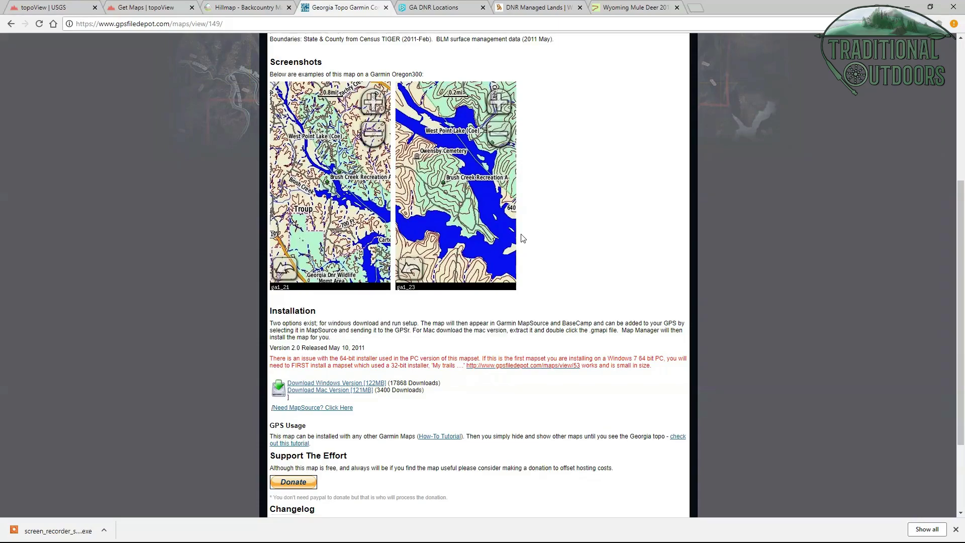
scroll(516, 238, up, 6)
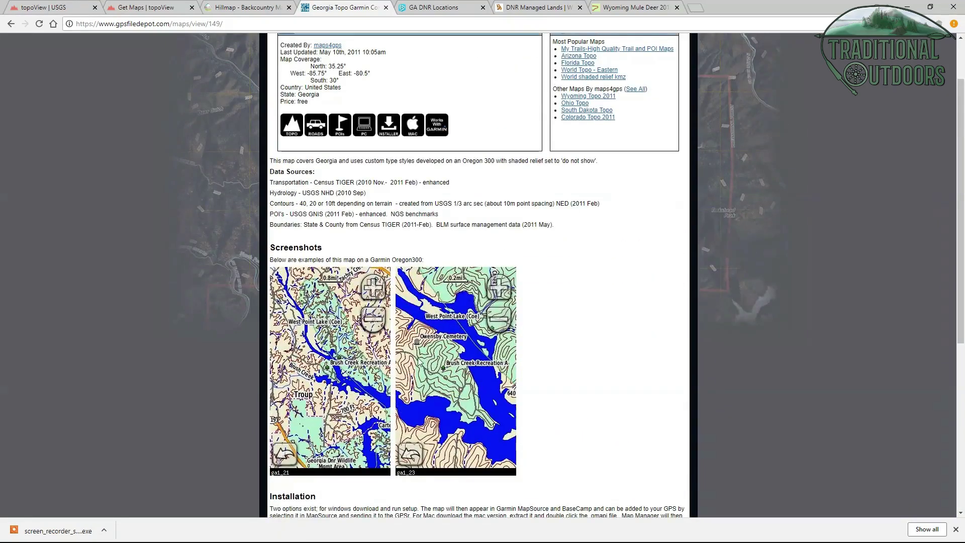
scroll(471, 332, down, 1)
scroll(470, 331, down, 3)
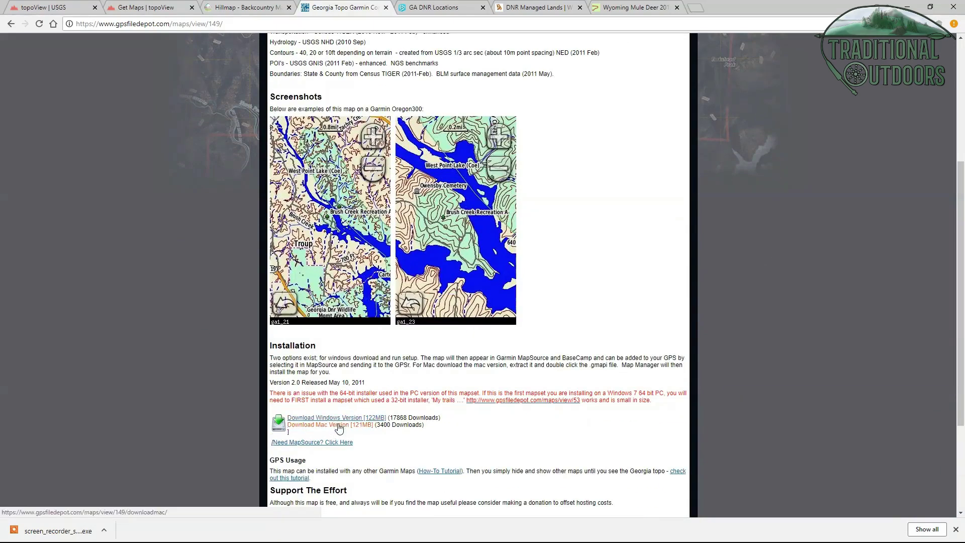
scroll(337, 425, down, 2)
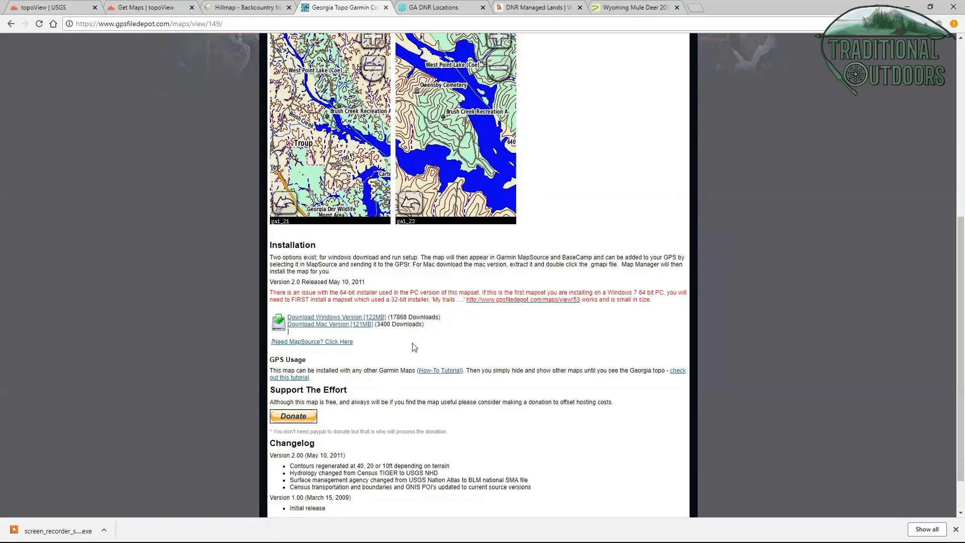
scroll(412, 347, up, 6)
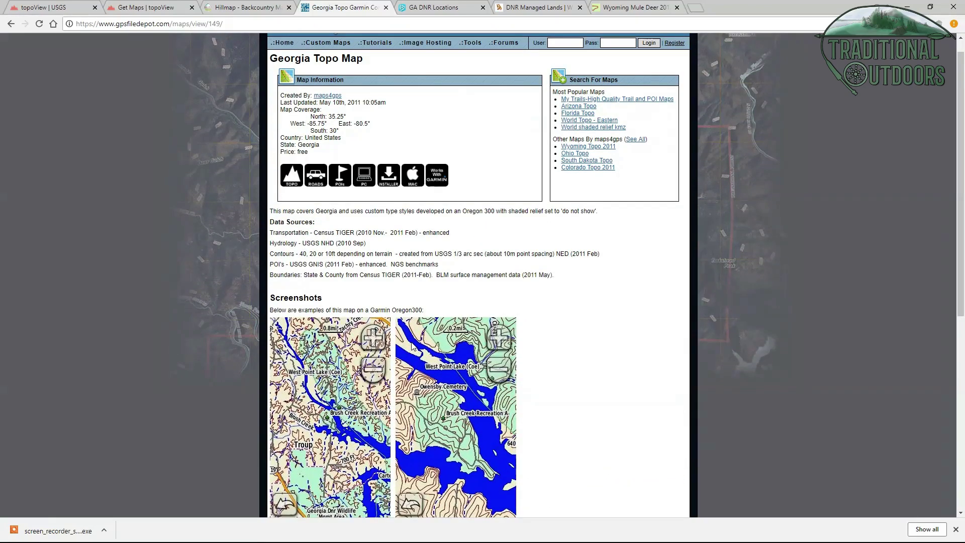
scroll(427, 304, up, 1)
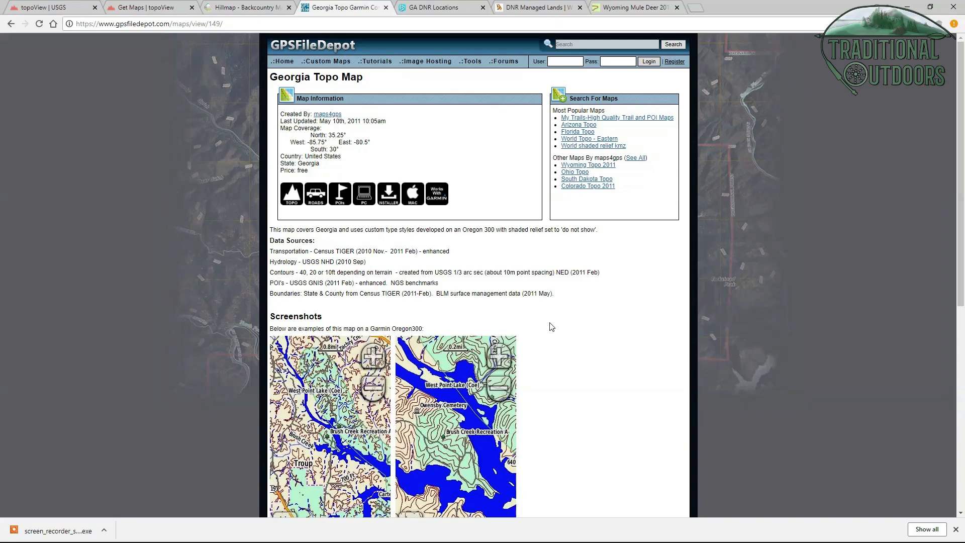
scroll(544, 318, down, 2)
scroll(542, 317, up, 2)
scroll(486, 233, down, 1)
scroll(352, 171, up, 1)
click(10, 23)
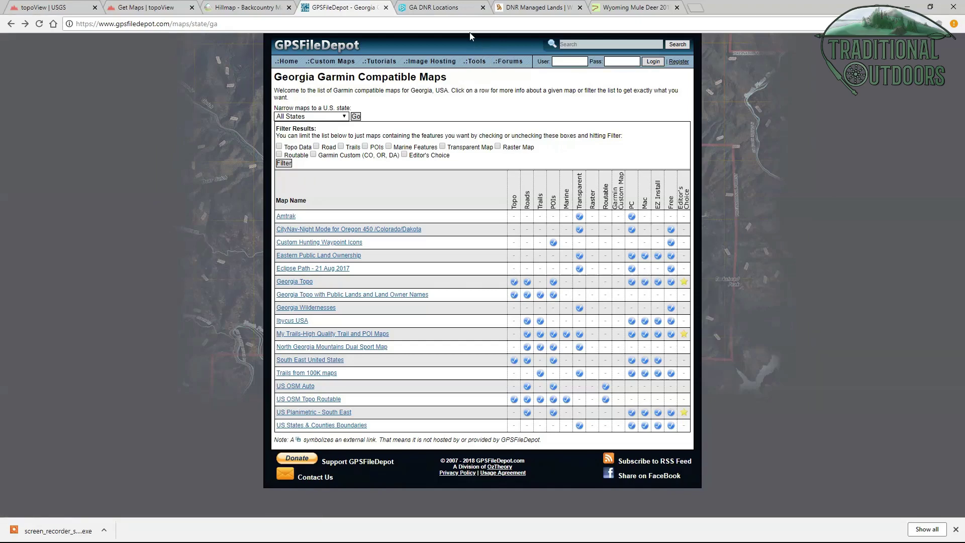
Step: Switch to the GA DNR Locations map and examine the managed land boundaries around Redlands WMA and Hard Labor Creek SP
click(453, 9)
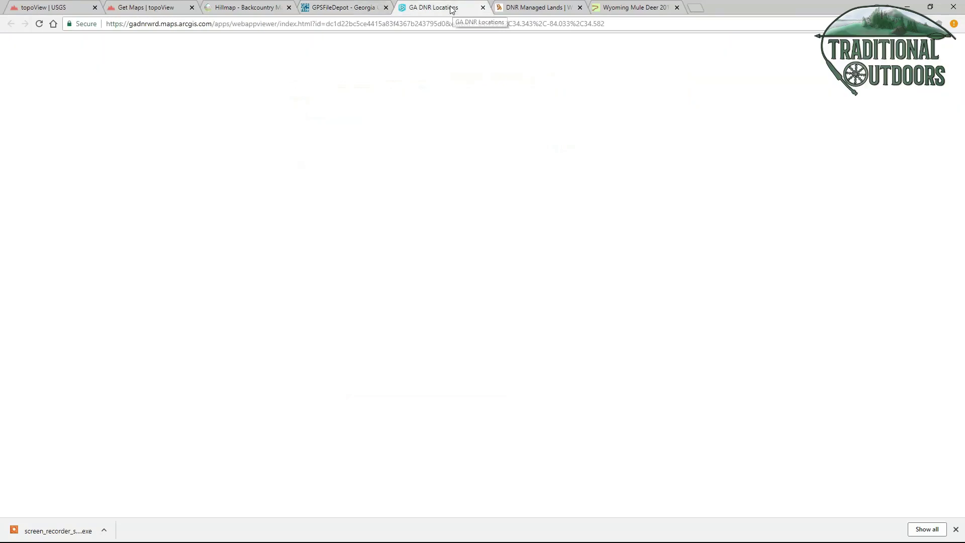
scroll(638, 199, down, 3)
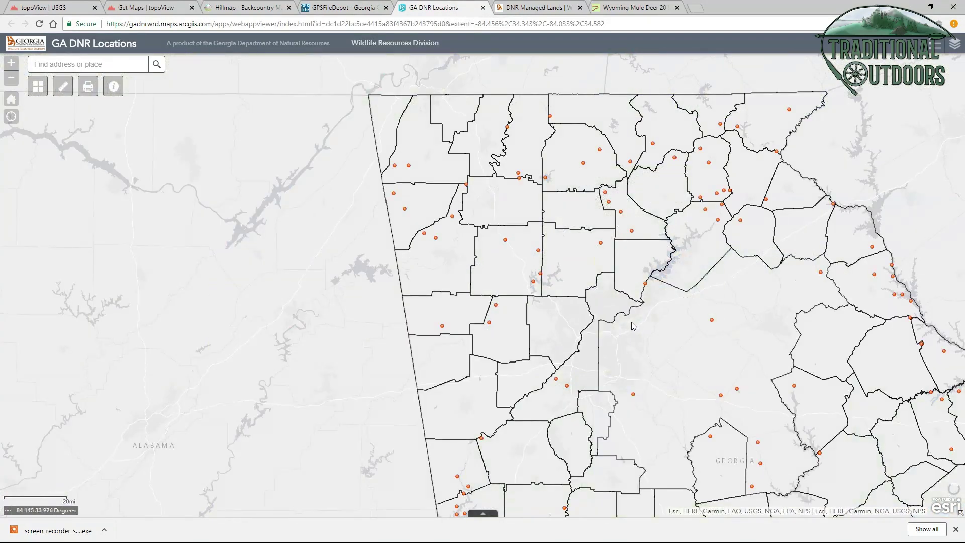
drag(637, 321, 405, 253)
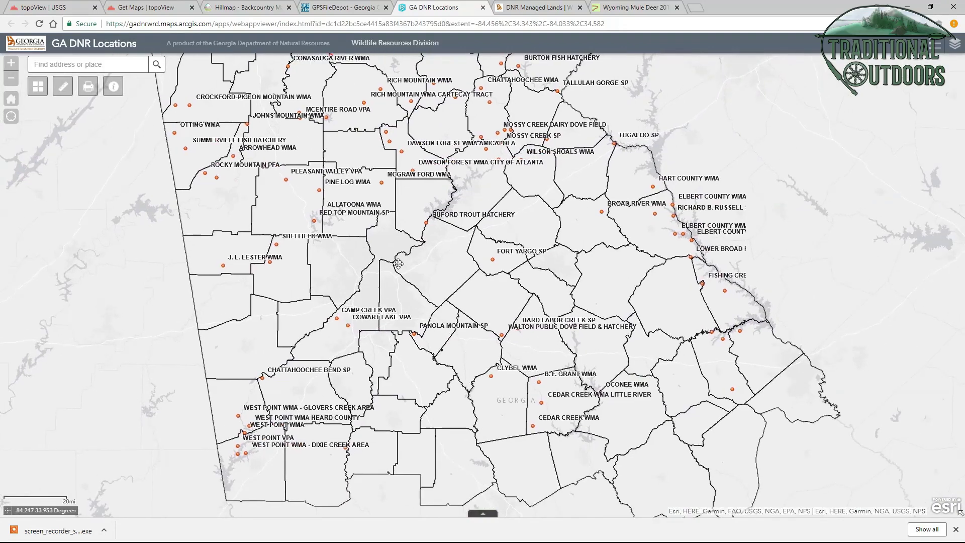
scroll(561, 316, up, 2)
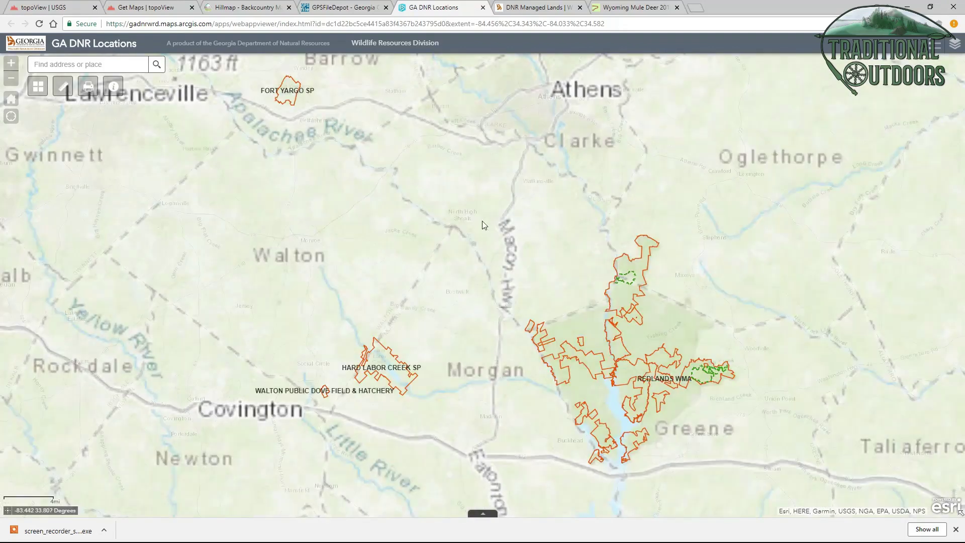
Step: Examine the managed land boundaries south of Redlands WMA, including the B. F. Grant, Cedar Creek and Oconee WMAs
drag(547, 265, 507, 214)
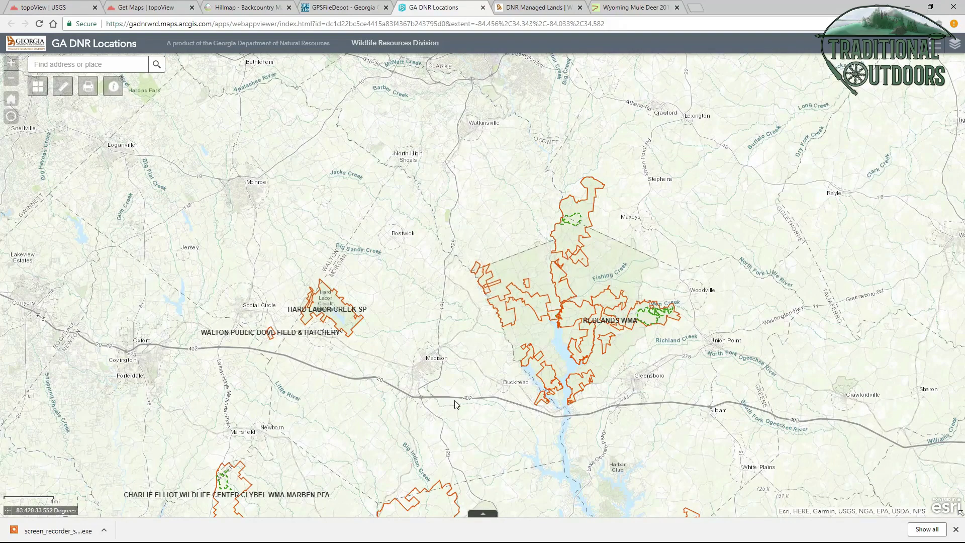
drag(455, 401, 474, 390)
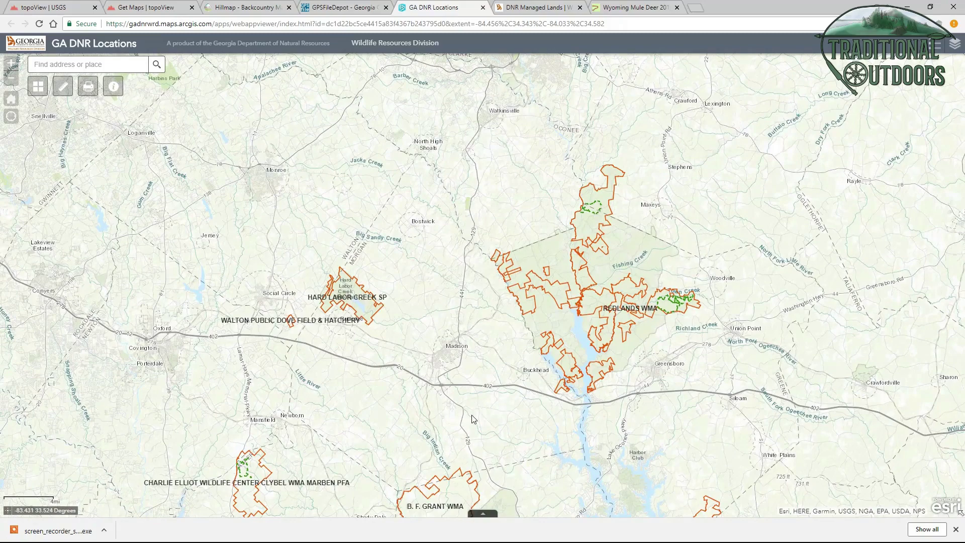
drag(500, 459, 515, 386)
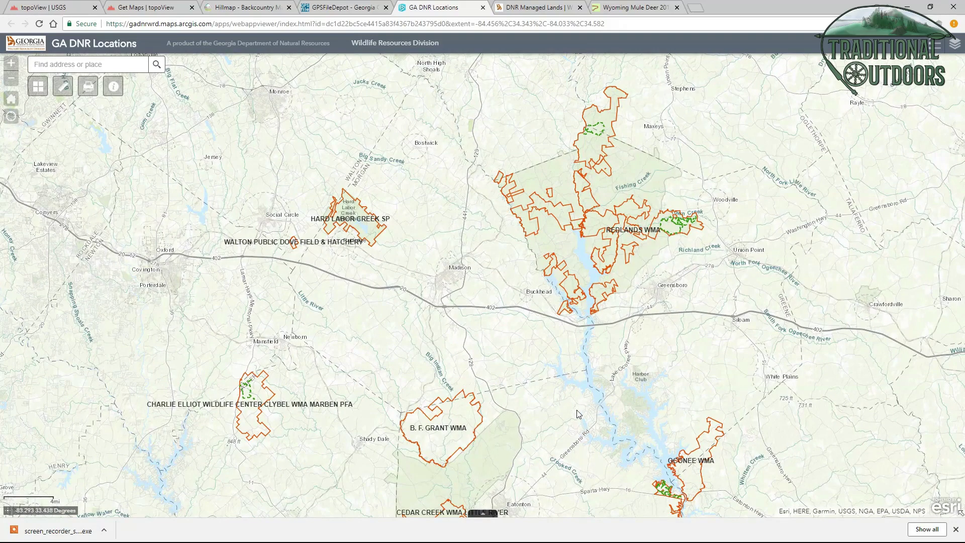
drag(566, 394, 542, 349)
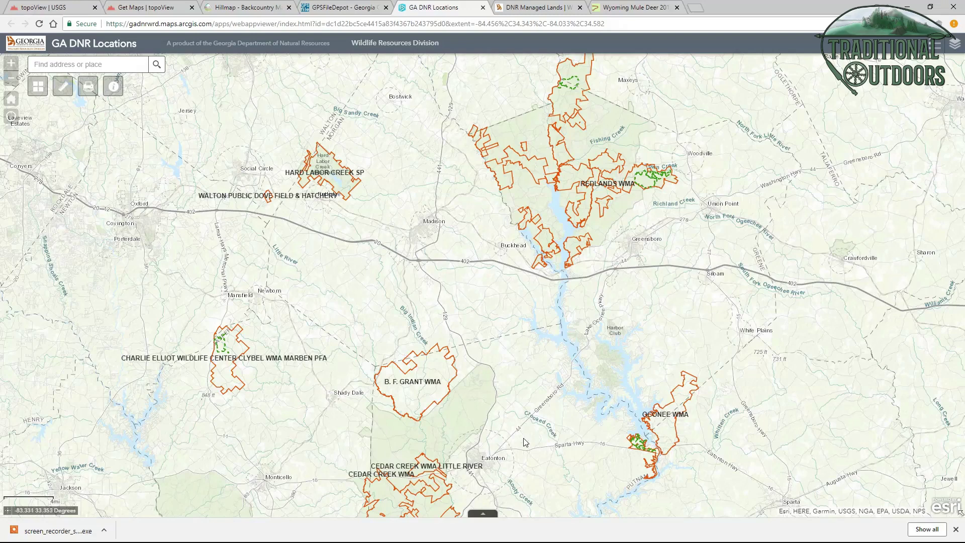
drag(569, 467, 551, 323)
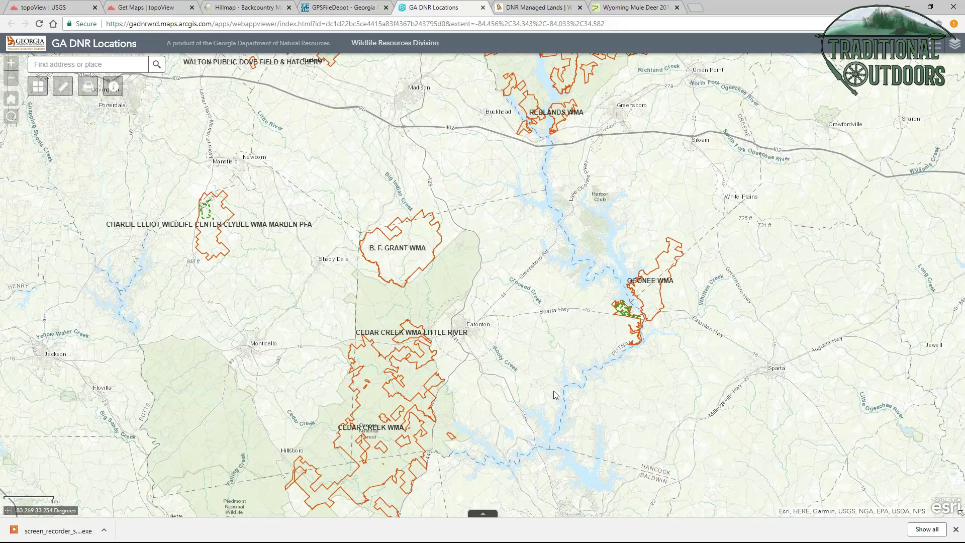
Step: Survey the managed land locations across the whole northern half of Georgia
scroll(645, 370, down, 3)
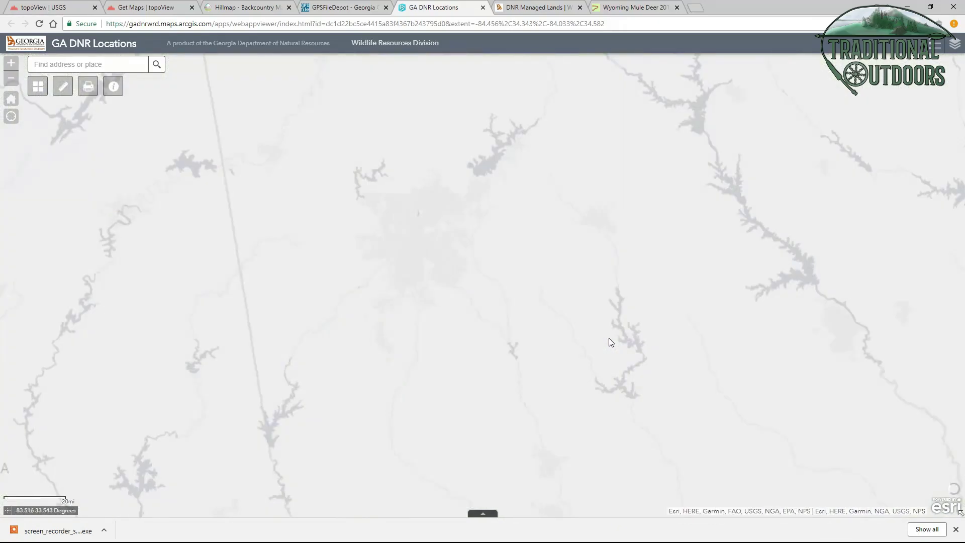
drag(603, 306, 578, 383)
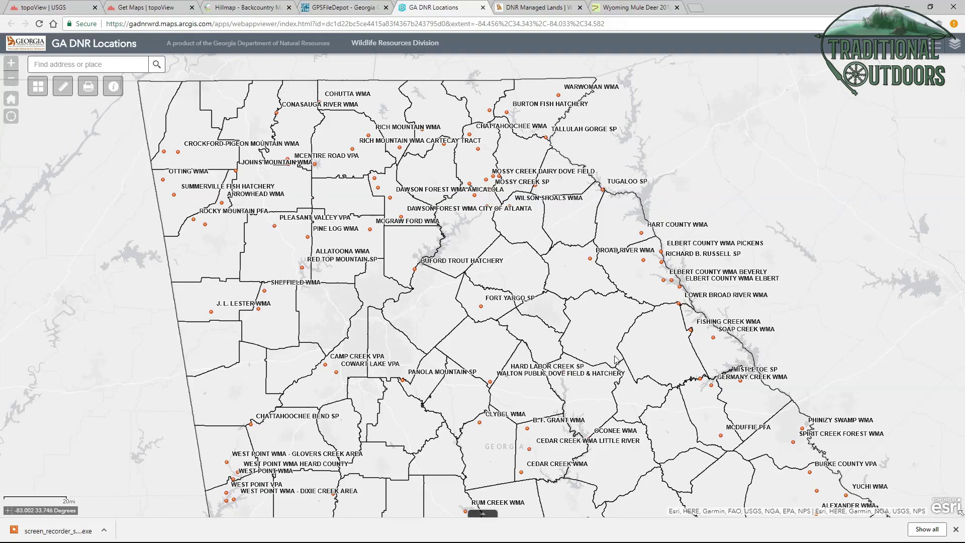
drag(623, 361, 584, 349)
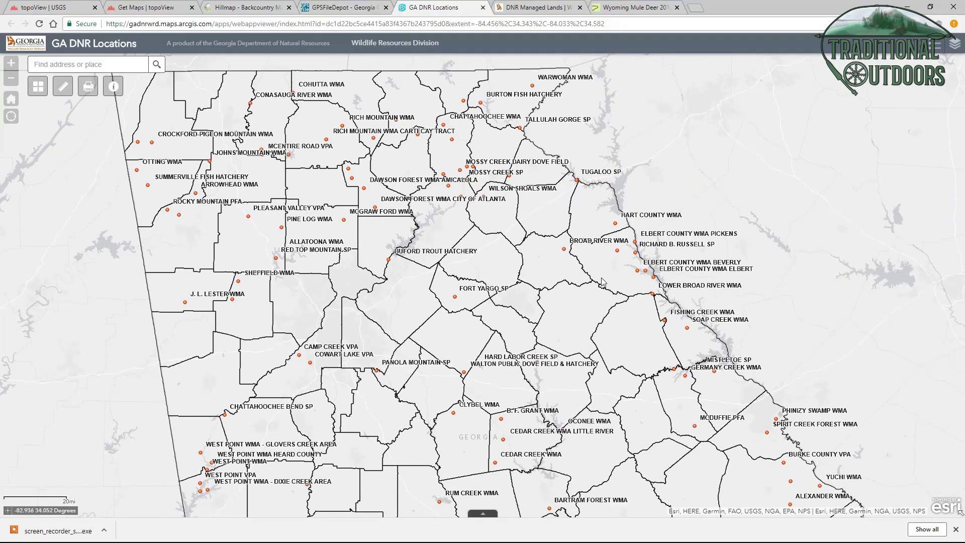
Step: Check the Google Earth file link on the DNR Managed Lands page, and open the saved Rich Mountain Cartecay Tract map in CalTopo
click(540, 9)
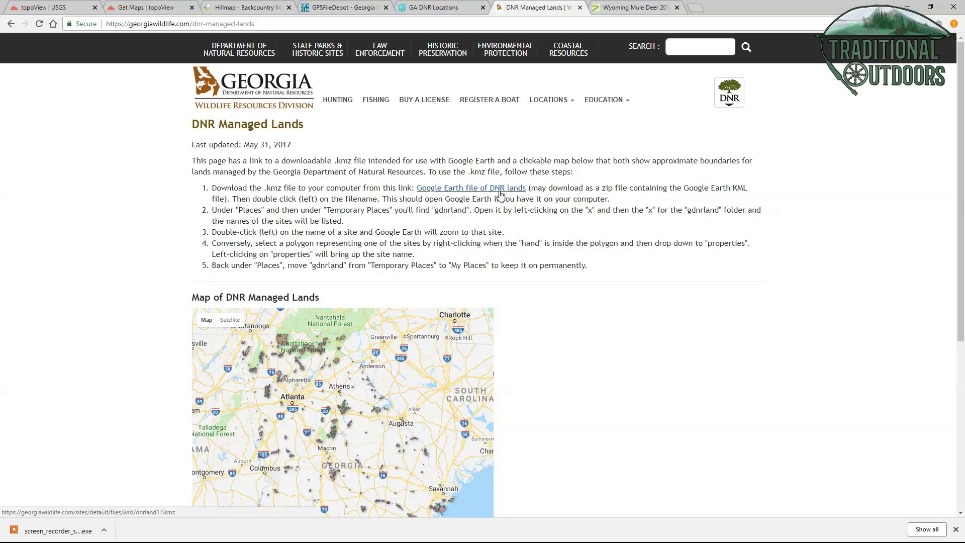
click(637, 10)
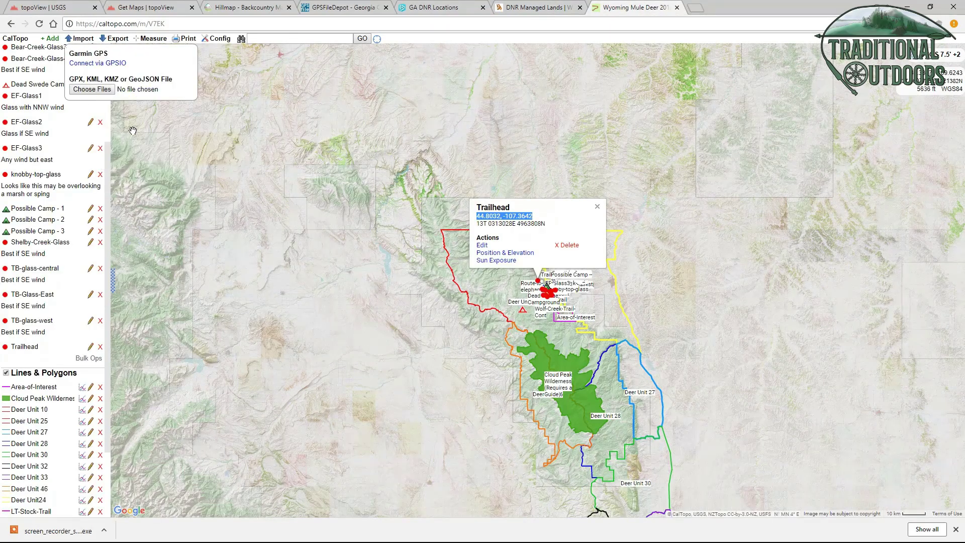
scroll(132, 131, up, 3)
scroll(53, 69, up, 3)
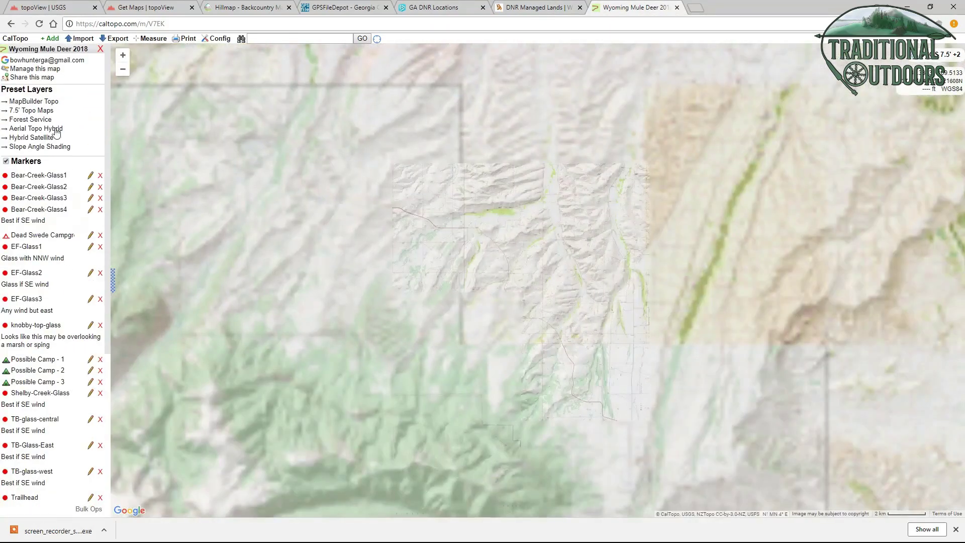
click(54, 69)
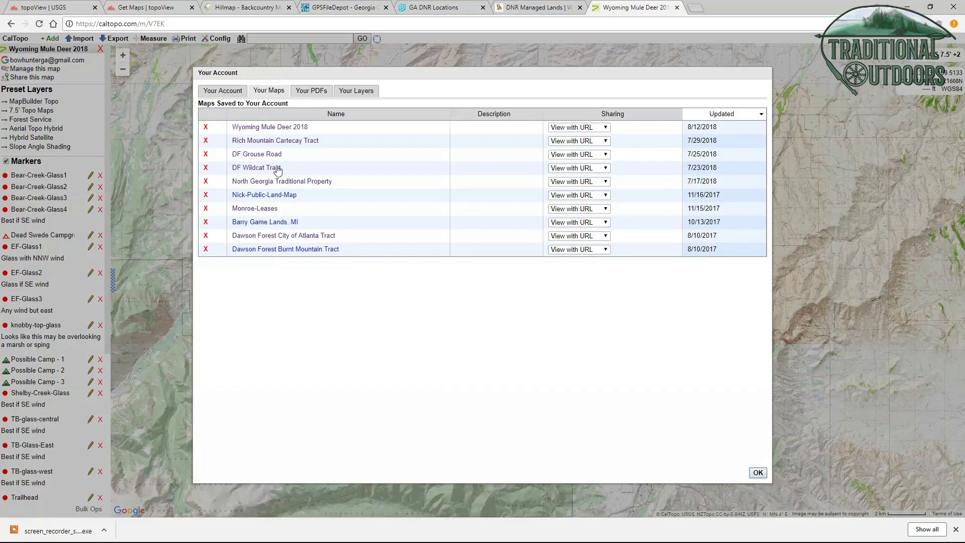
click(275, 142)
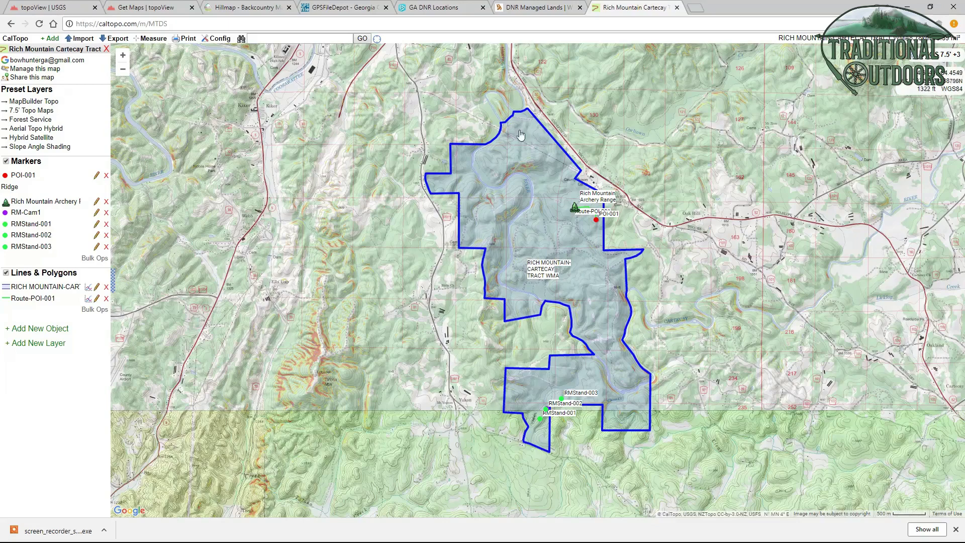
Step: Revisit the DNR Managed Lands page, and examine the Rich Mountain-Cartecay Tract WMA boundary and markers on the CalTopo map
click(545, 7)
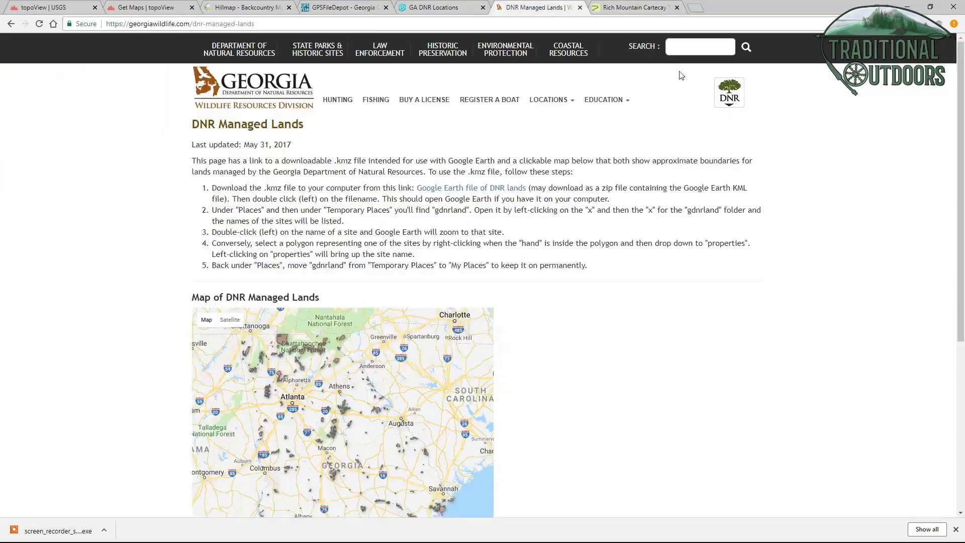
click(630, 14)
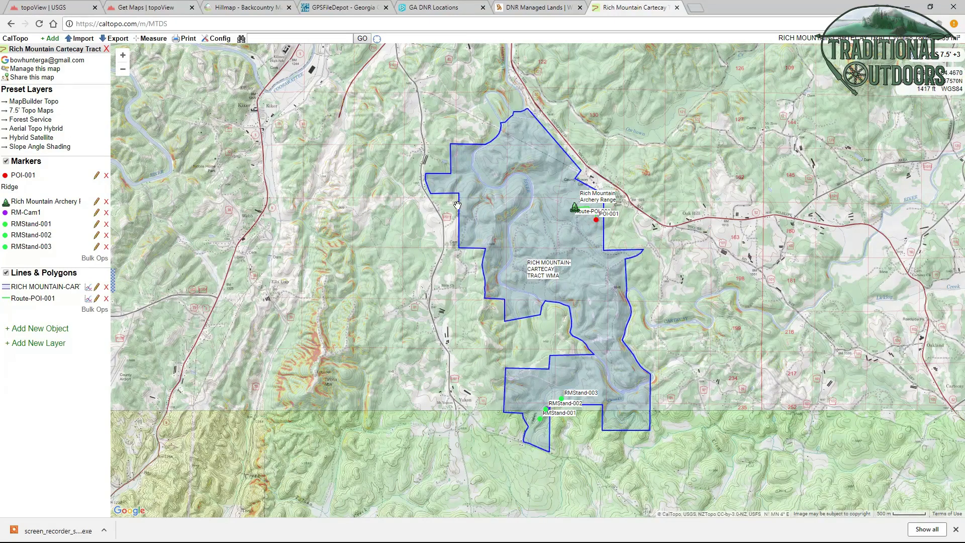
drag(434, 343, 368, 352)
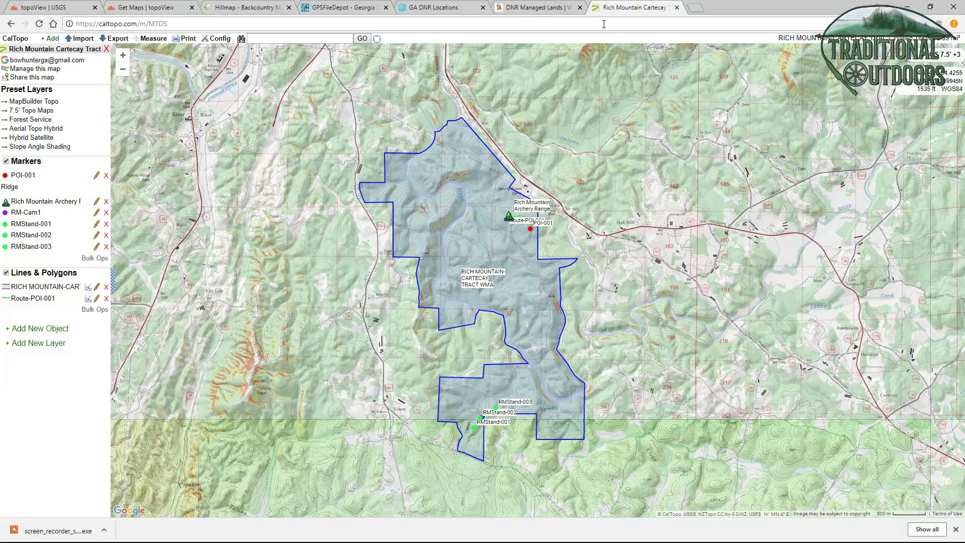
Step: Return to the DNR Managed Lands page and review the instructions for using the .kmz file with Google Earth
click(565, 9)
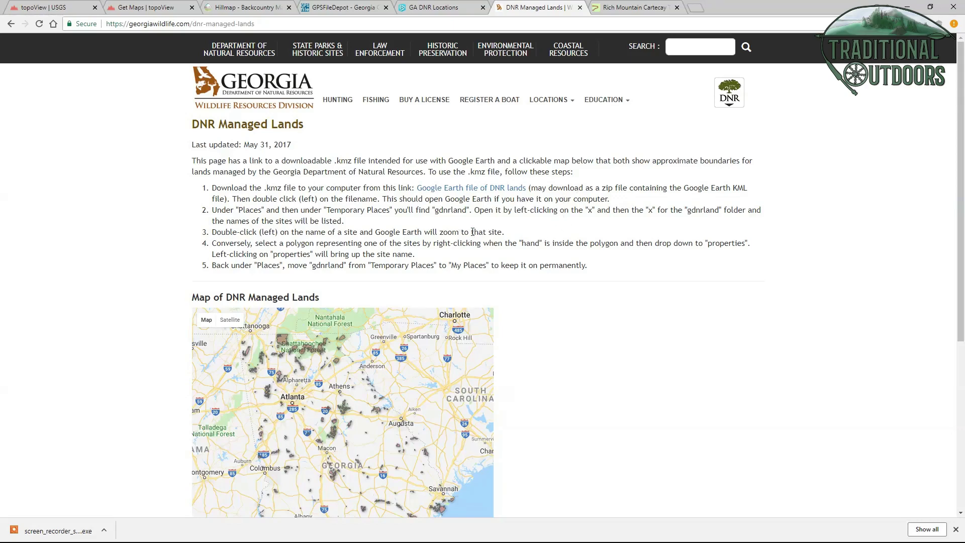
drag(460, 234, 525, 211)
click(517, 238)
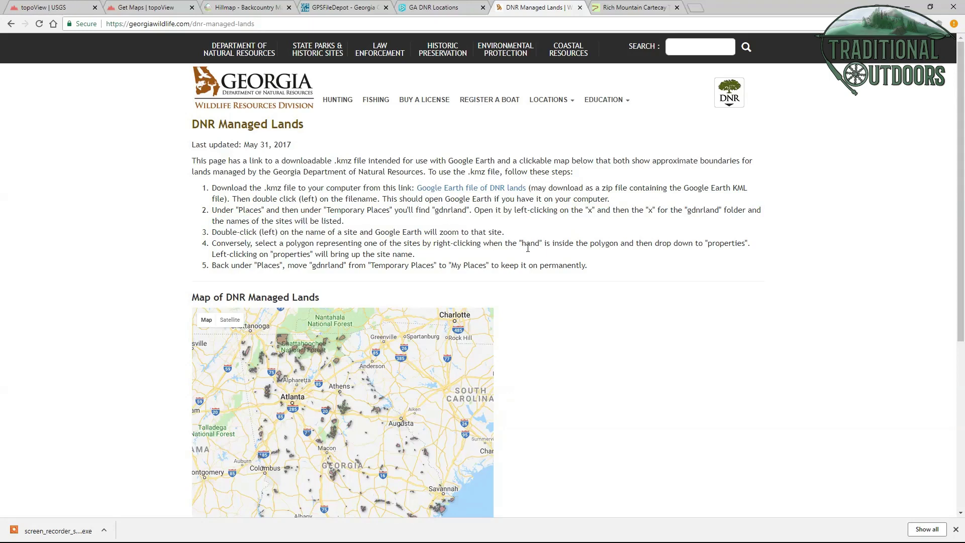